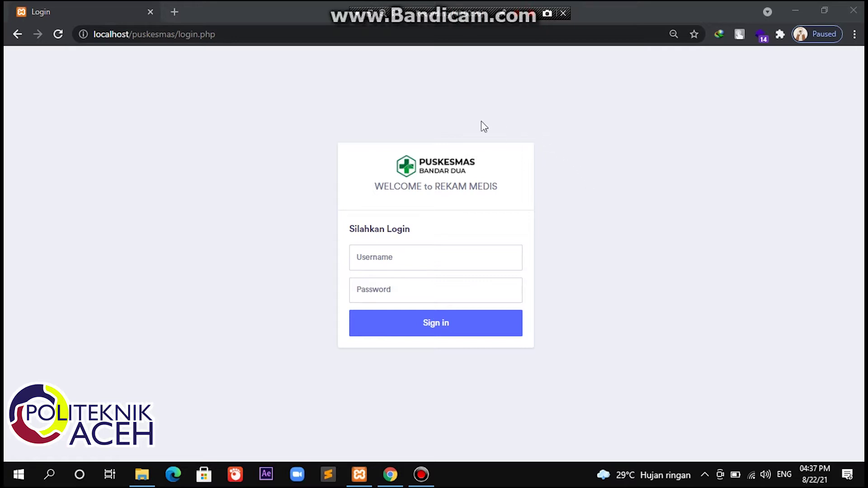
# Step: Sign in with the saved admin username and its password
pyautogui.click(469, 262)
pyautogui.click(436, 289)
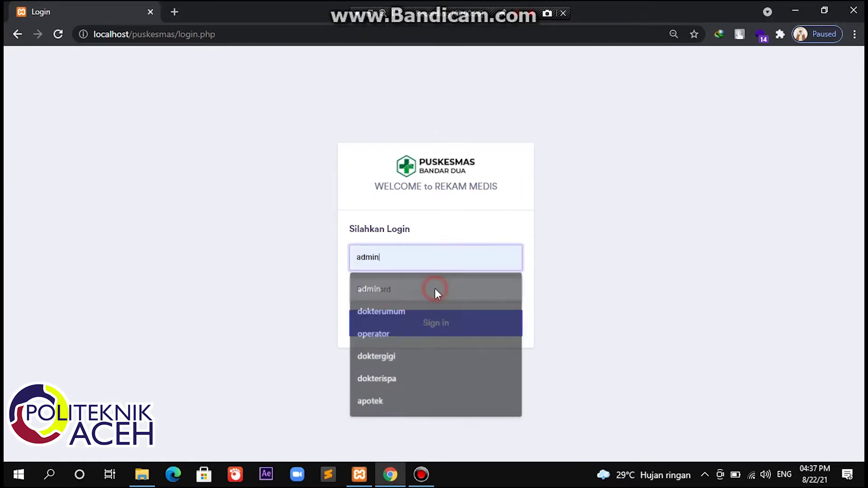
pyautogui.click(436, 289)
pyautogui.write('admin')
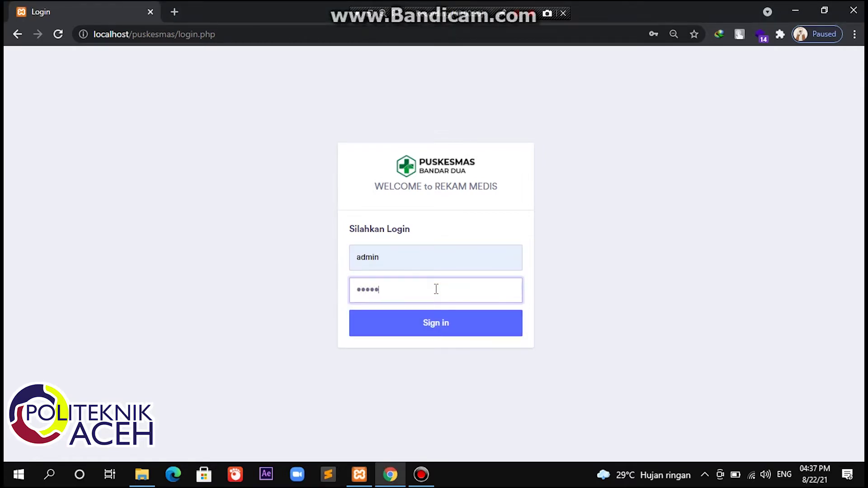
pyautogui.press('Return')
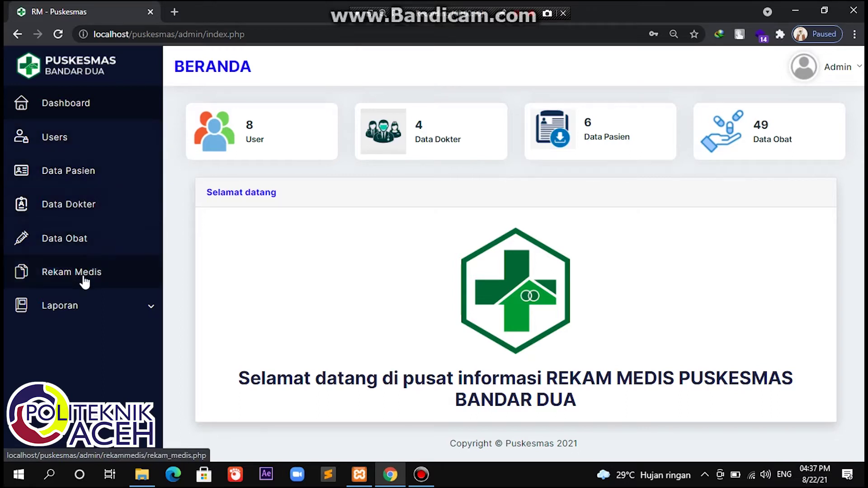
# Step: Expand Laporan in the sidebar and open the Users (Data User) page
pyautogui.click(111, 313)
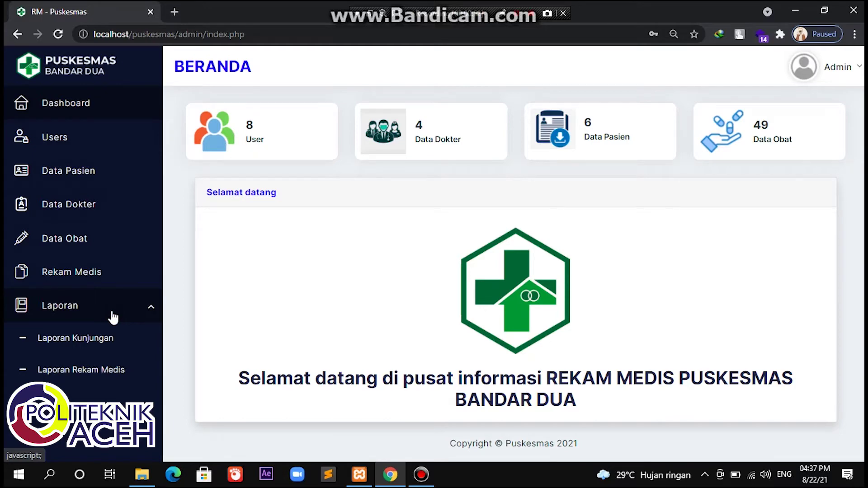
pyautogui.click(87, 141)
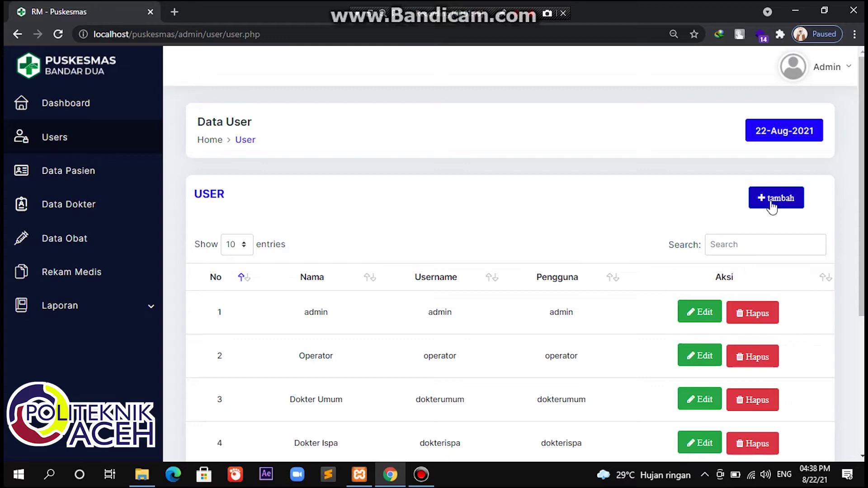
# Step: Start a new user and enter the user's name, replacing the wrong autofill suggestion
pyautogui.click(773, 206)
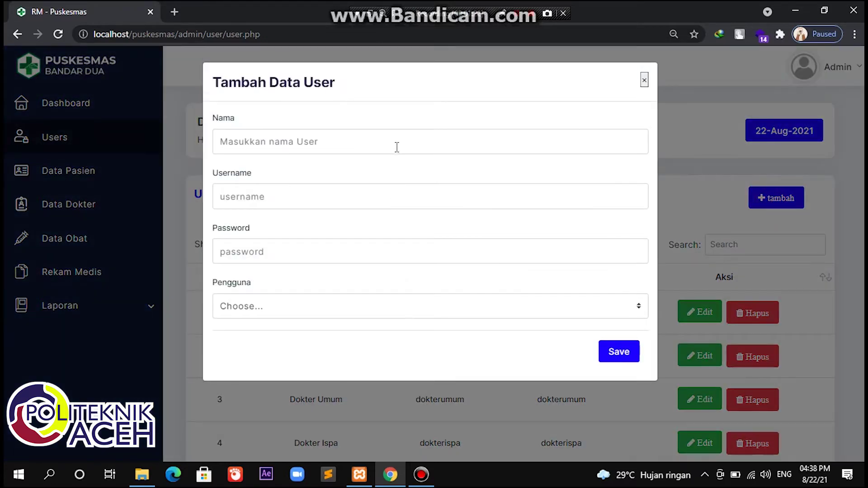
pyautogui.click(392, 142)
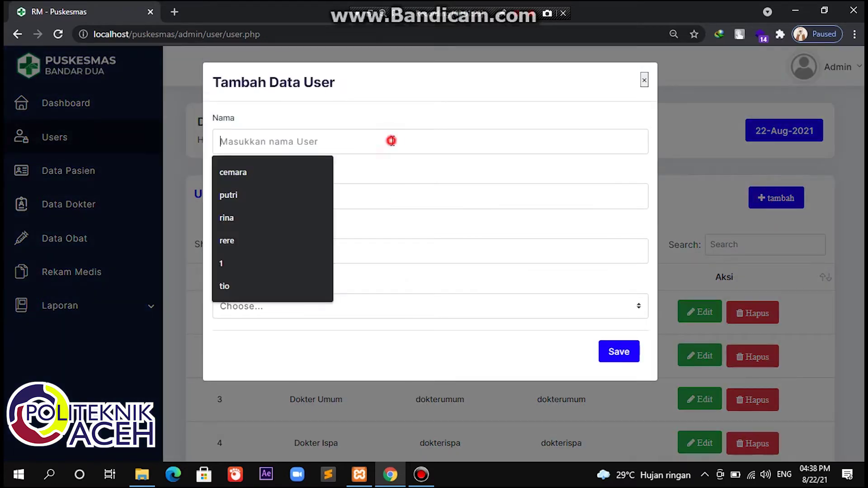
pyautogui.click(308, 197)
pyautogui.click(309, 199)
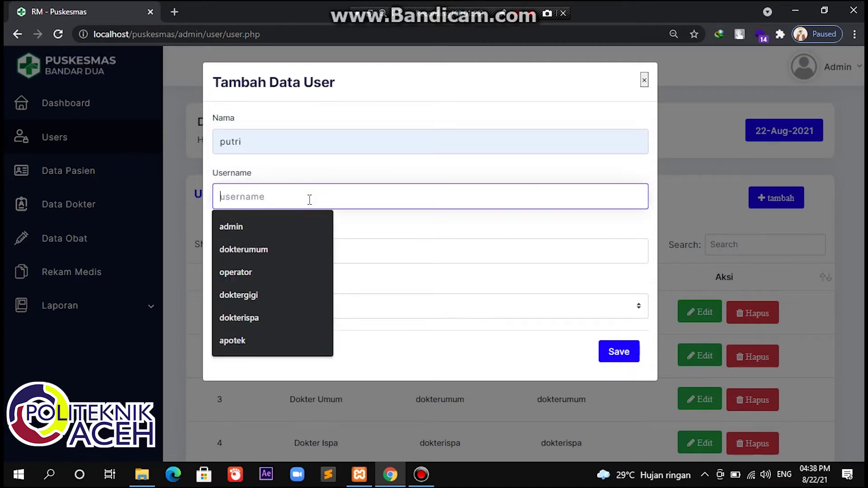
pyautogui.click(269, 141)
pyautogui.press('BackSpace')
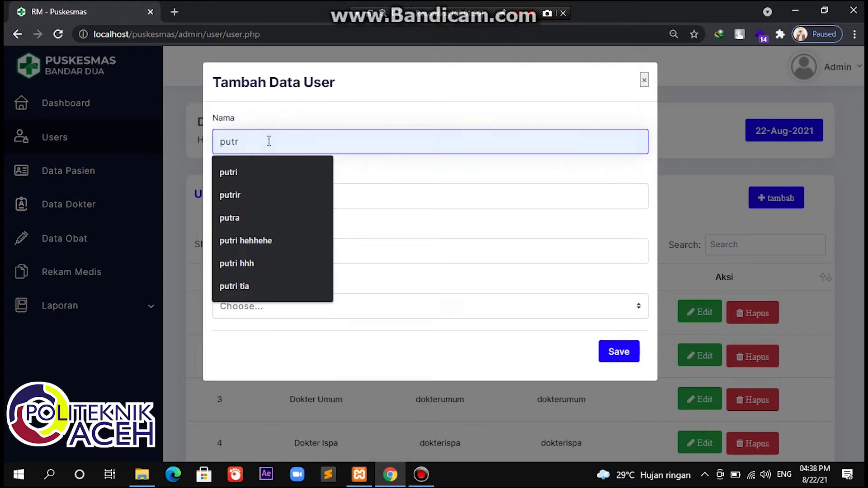
pyautogui.press('BackSpace')
pyautogui.press('BackSpace')
pyautogui.press('BackSpace')
pyautogui.press('BackSpace')
pyautogui.write('rah')
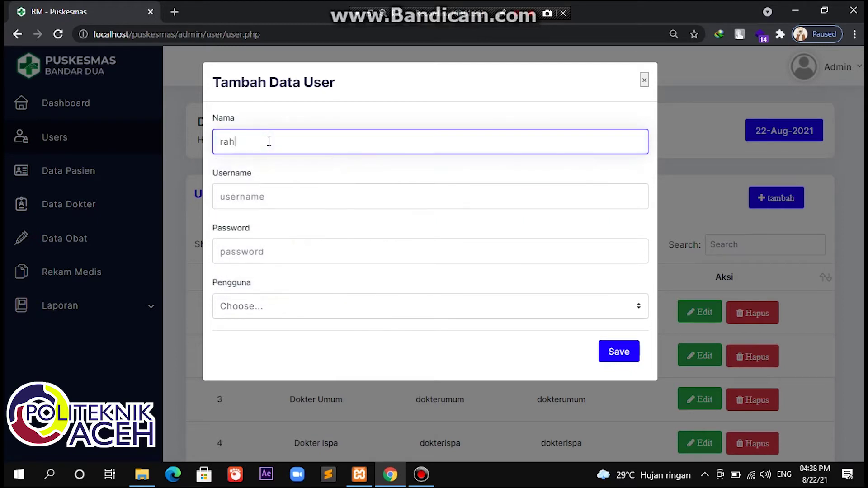
pyautogui.write('ma')
# Step: Enter the username and password, assign the Operator role, and save the user
pyautogui.click(264, 199)
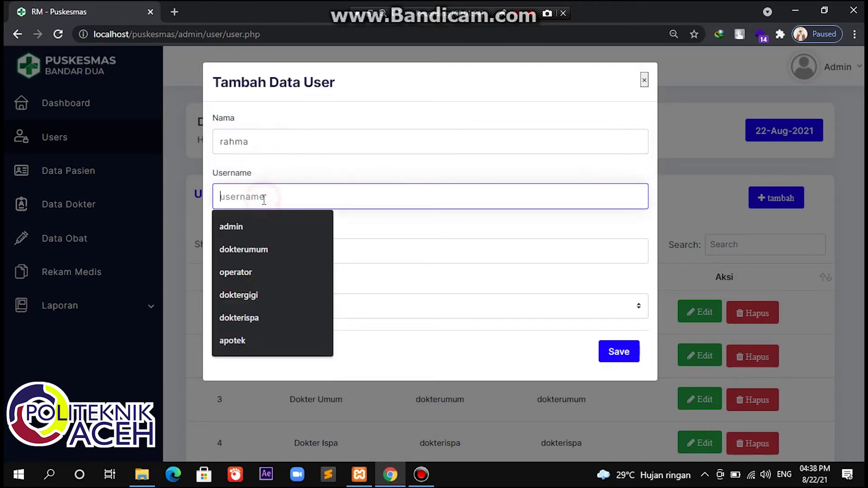
pyautogui.write('r')
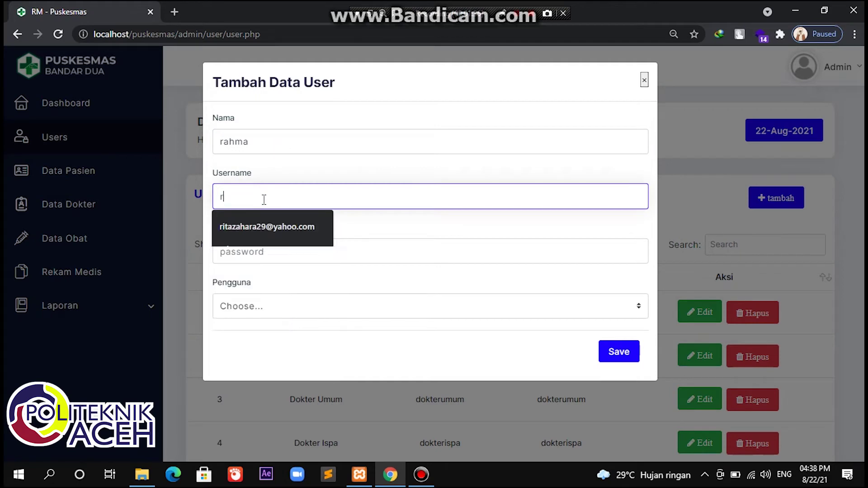
pyautogui.write('ahma123')
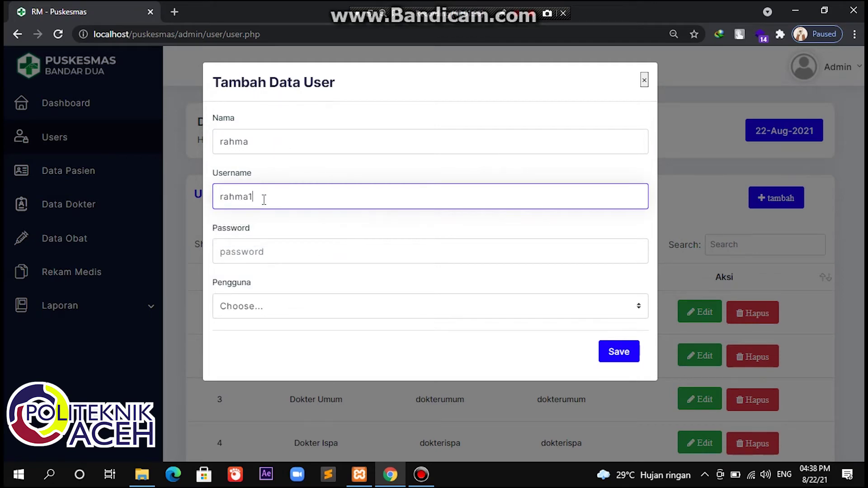
pyautogui.click(262, 255)
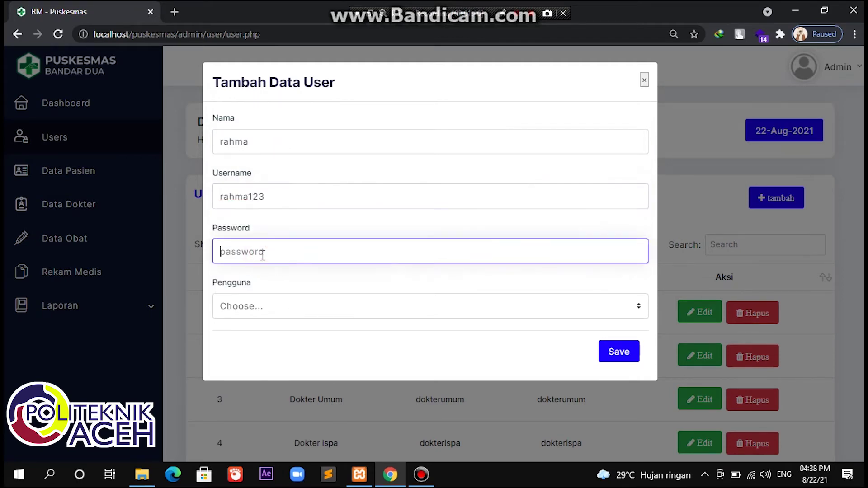
pyautogui.write('123')
pyautogui.click(261, 313)
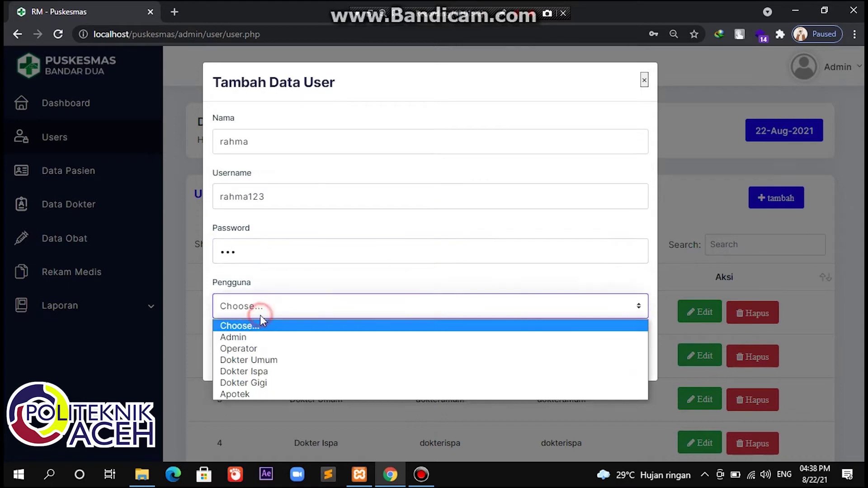
pyautogui.click(249, 349)
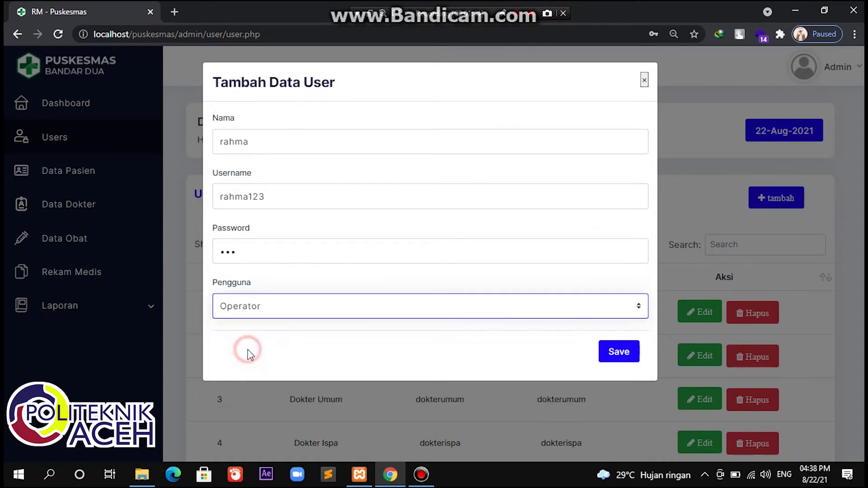
pyautogui.click(618, 360)
pyautogui.scroll(-5, 555, 355)
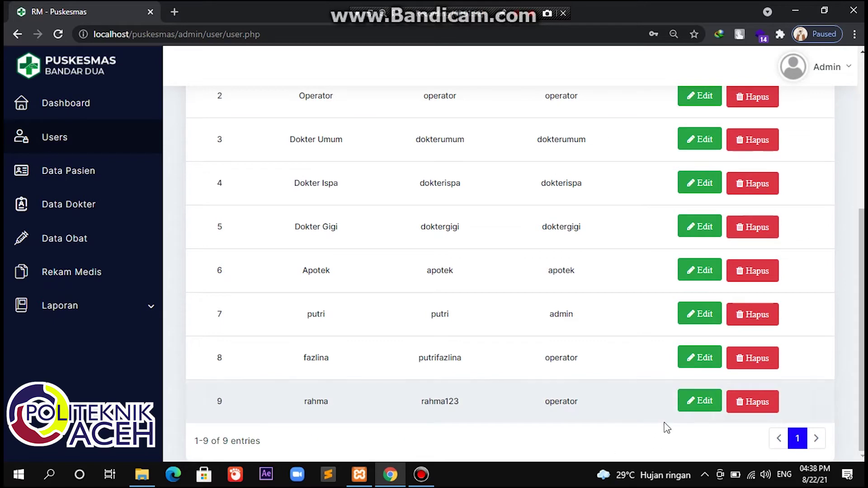
# Step: Change the ninth user's username so its last digits become 2, and save
pyautogui.click(709, 407)
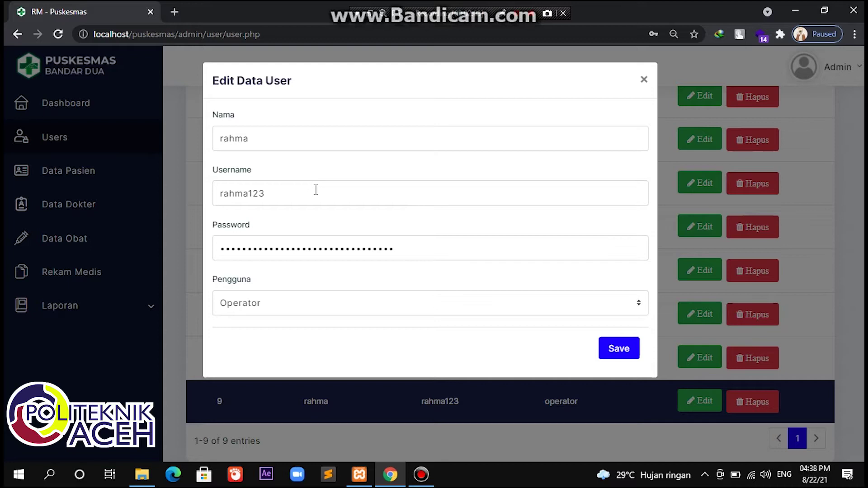
pyautogui.click(271, 193)
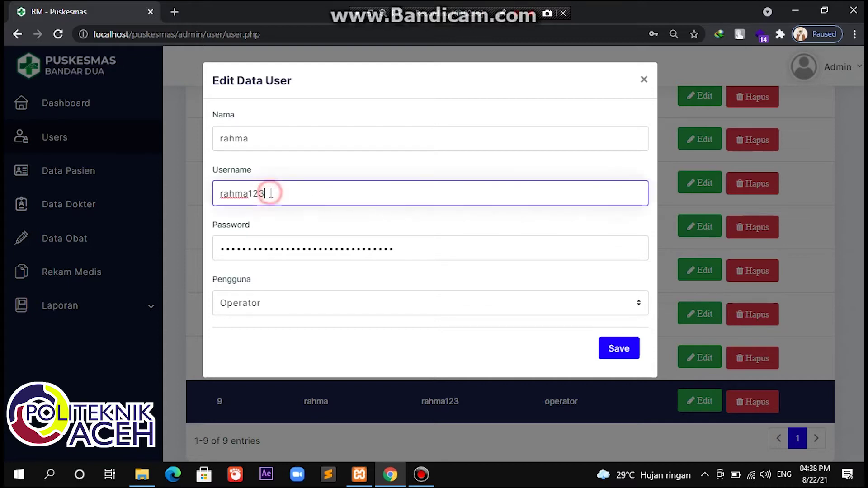
pyautogui.press('BackSpace')
pyautogui.press('BackSpace')
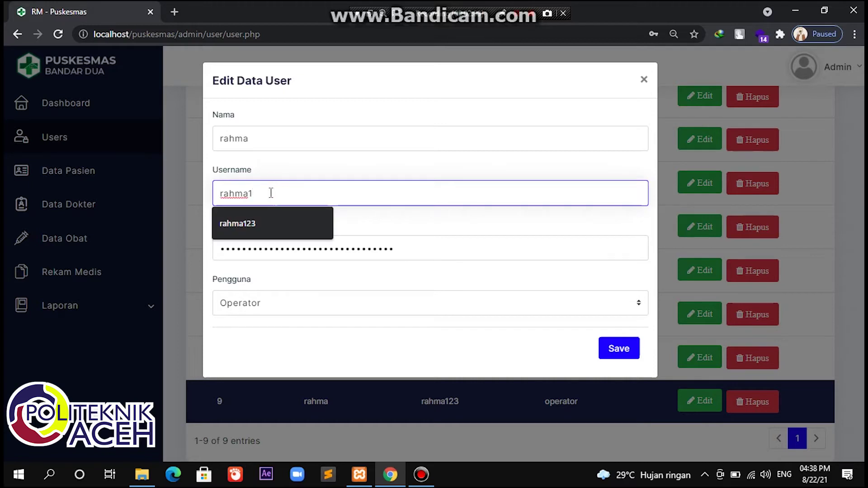
pyautogui.write('2')
pyautogui.click(613, 349)
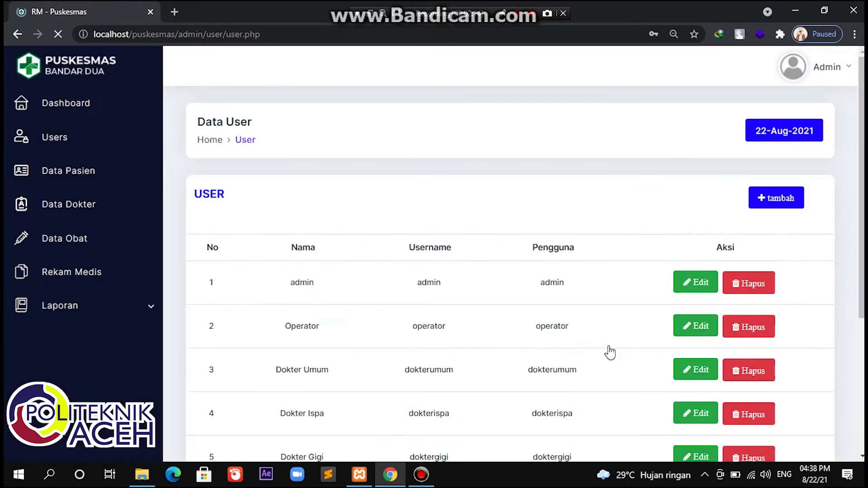
# Step: Delete the eighth account from the Data User table
pyautogui.scroll(-1, 610, 352)
pyautogui.scroll(-5, 609, 352)
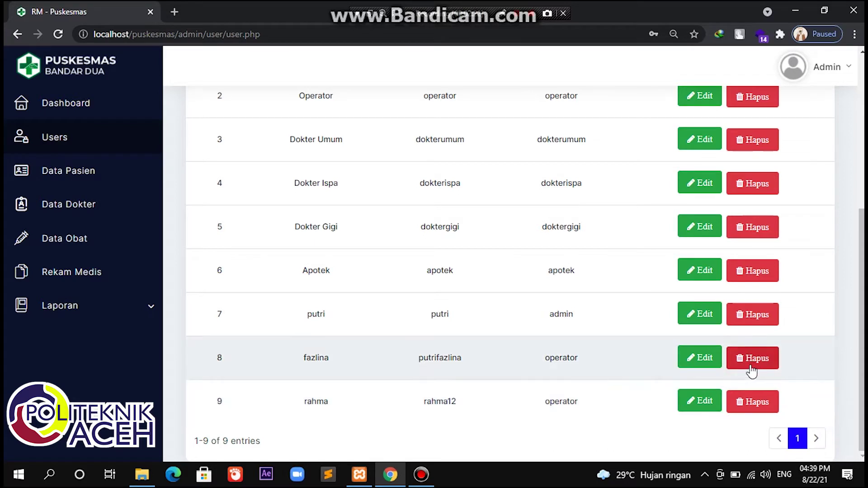
pyautogui.click(753, 366)
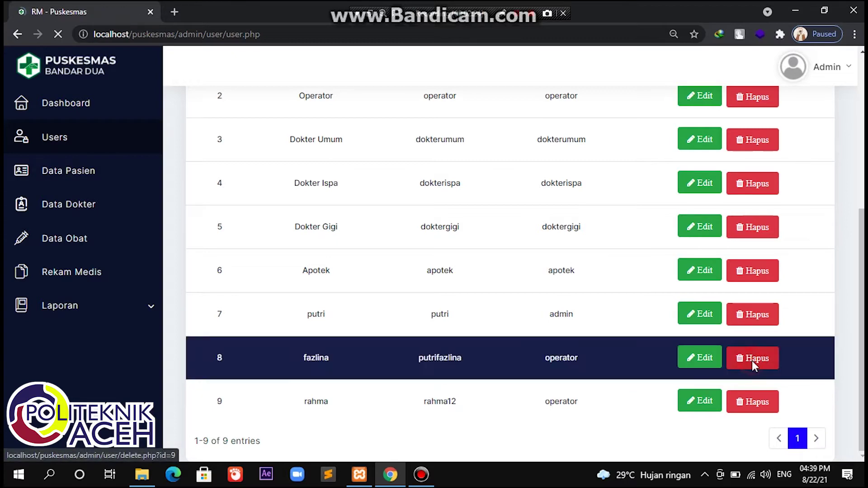
pyautogui.scroll(-5, 613, 374)
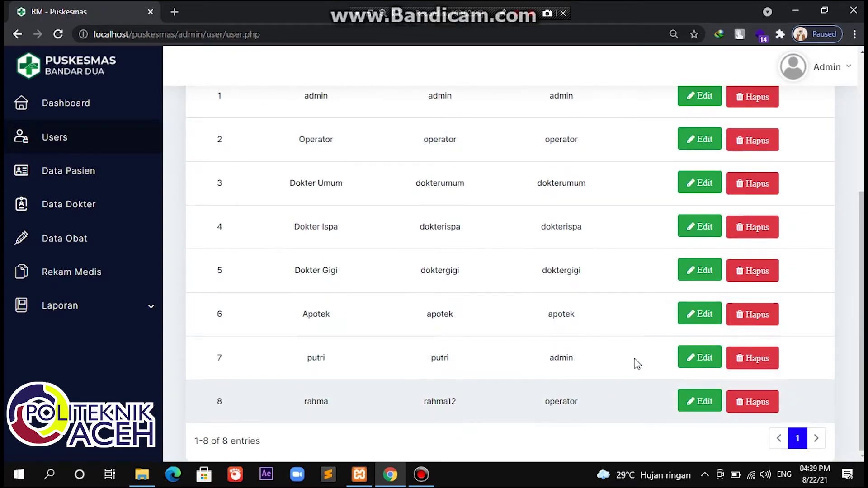
pyautogui.scroll(5, 456, 305)
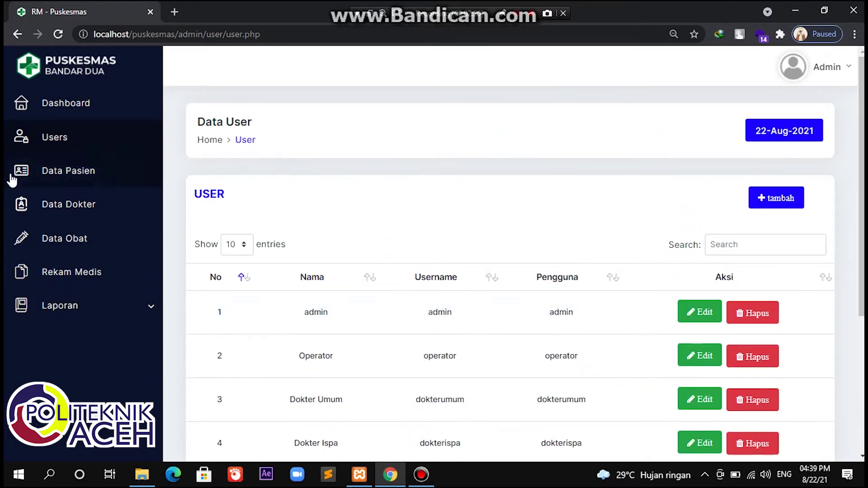
# Step: Open Data Pasien, start a new patient, and enter the medical record number and name
pyautogui.click(96, 182)
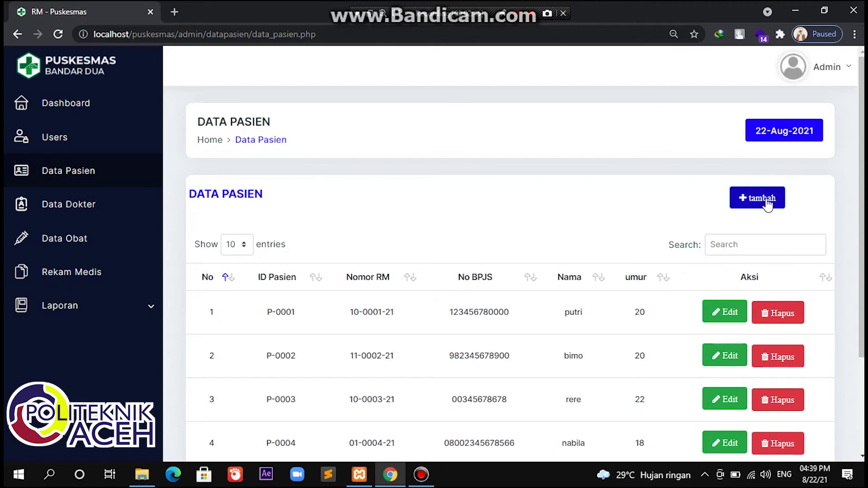
pyautogui.click(768, 204)
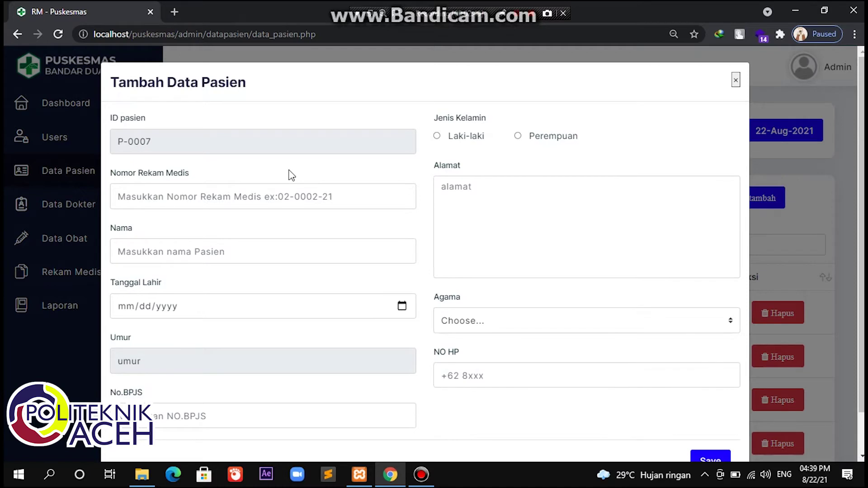
pyautogui.click(206, 198)
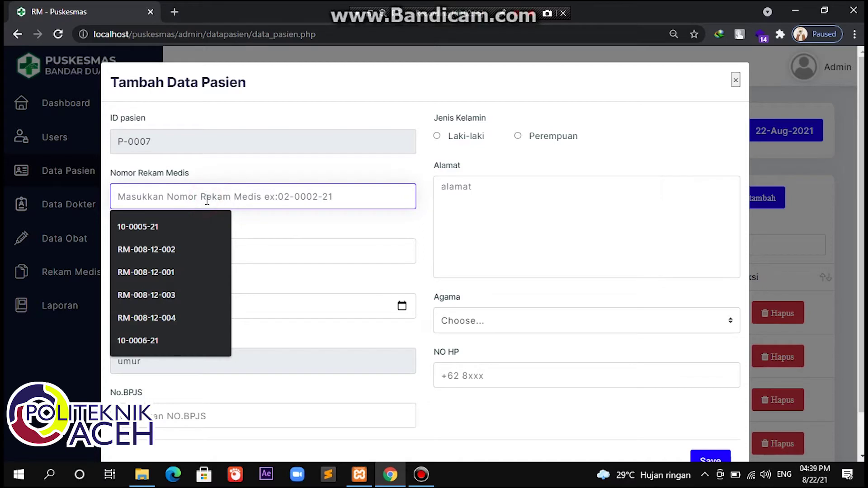
pyautogui.write('10')
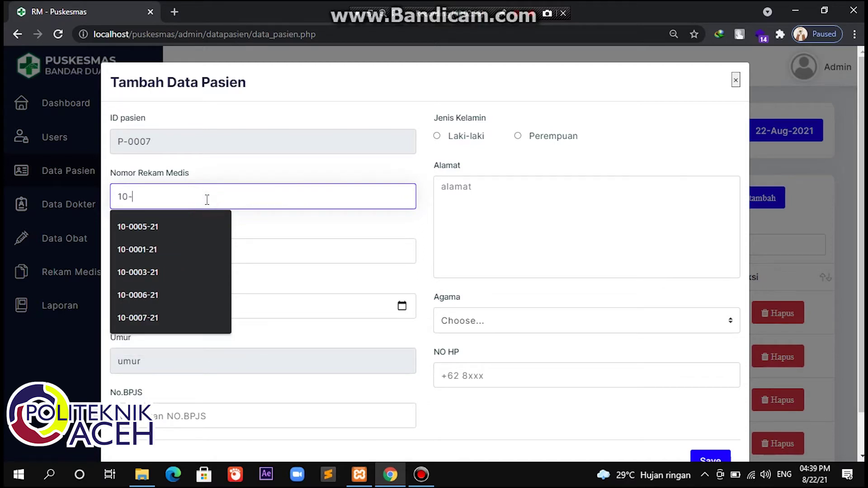
pyautogui.write('-0007')
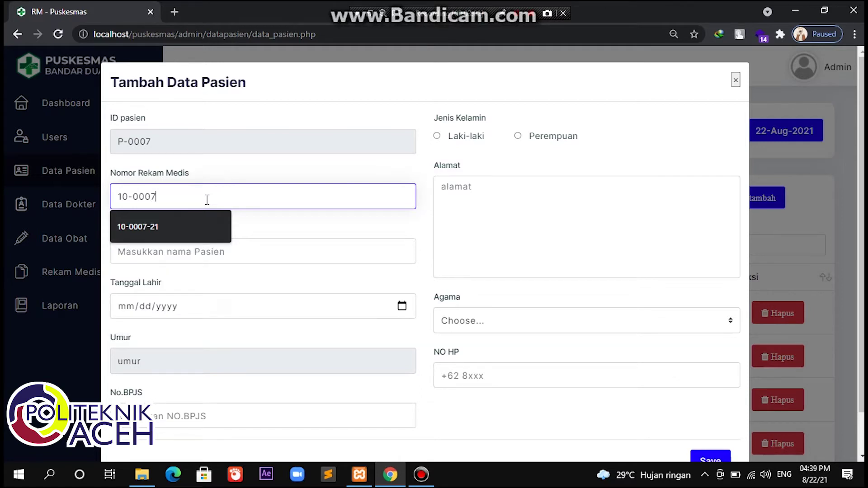
pyautogui.write('-21')
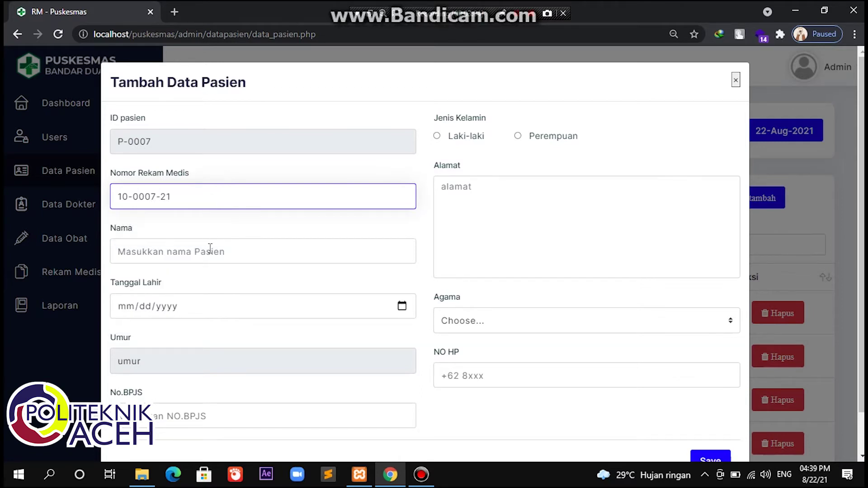
pyautogui.click(209, 249)
pyautogui.write('r')
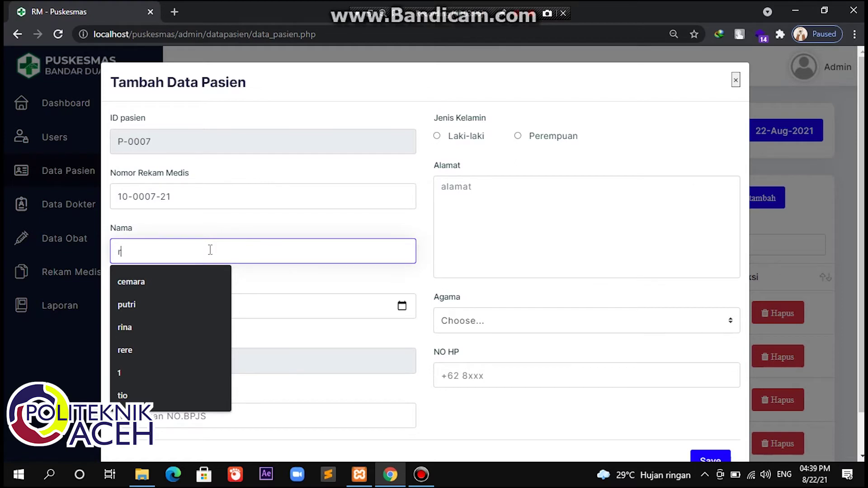
pyautogui.write('evita')
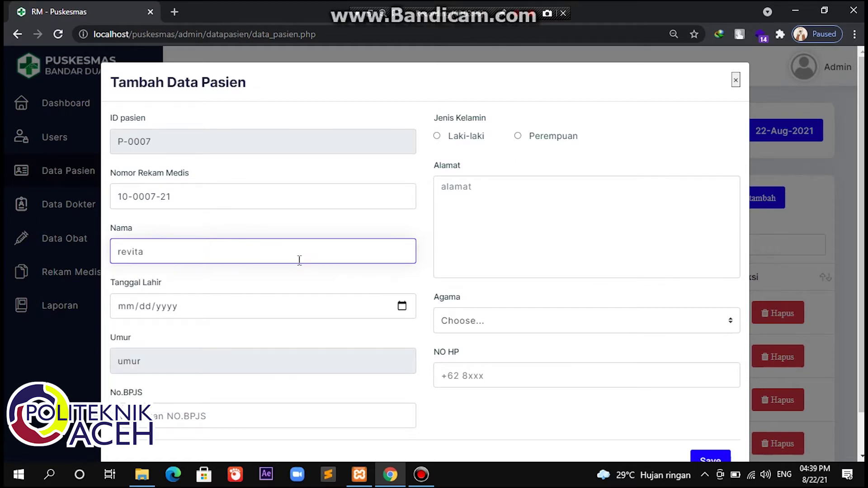
# Step: Set the birth date to June 1999 and enter the patient's BPJS number
pyautogui.click(402, 306)
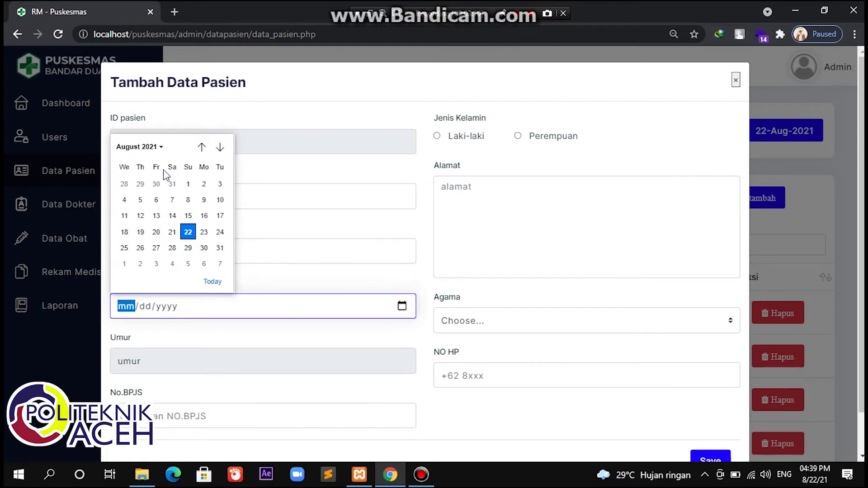
pyautogui.click(161, 148)
pyautogui.click(156, 200)
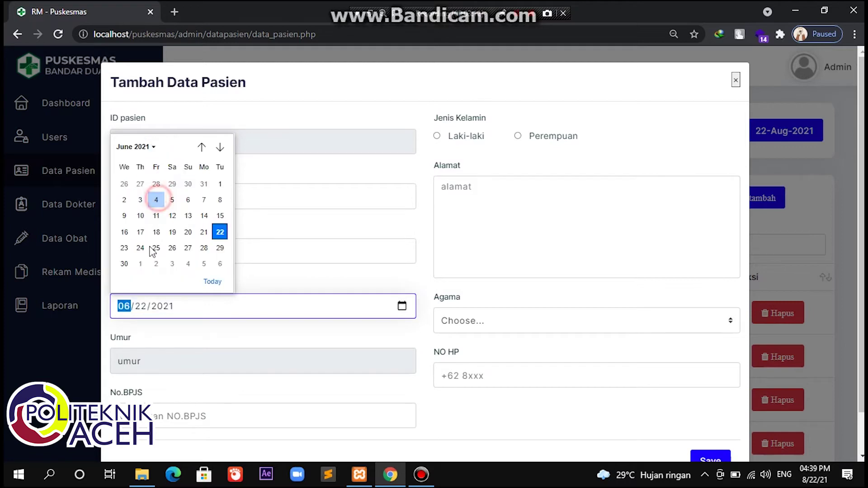
pyautogui.click(160, 311)
pyautogui.write('1999')
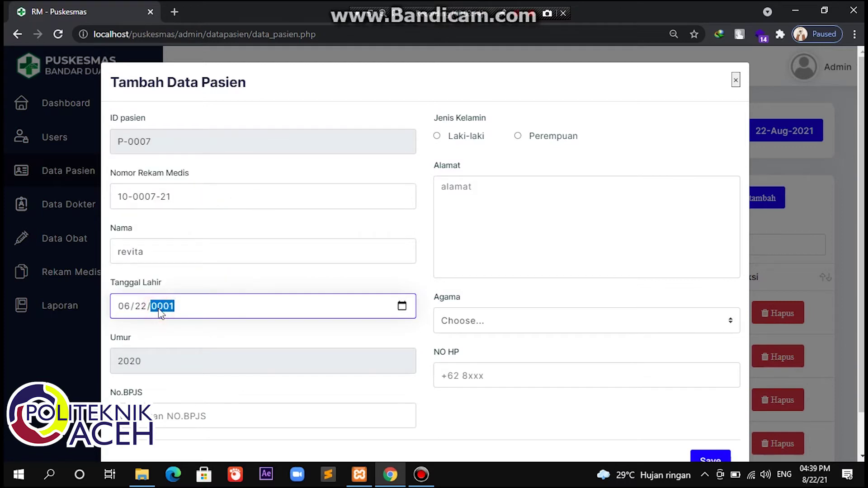
pyautogui.click(166, 415)
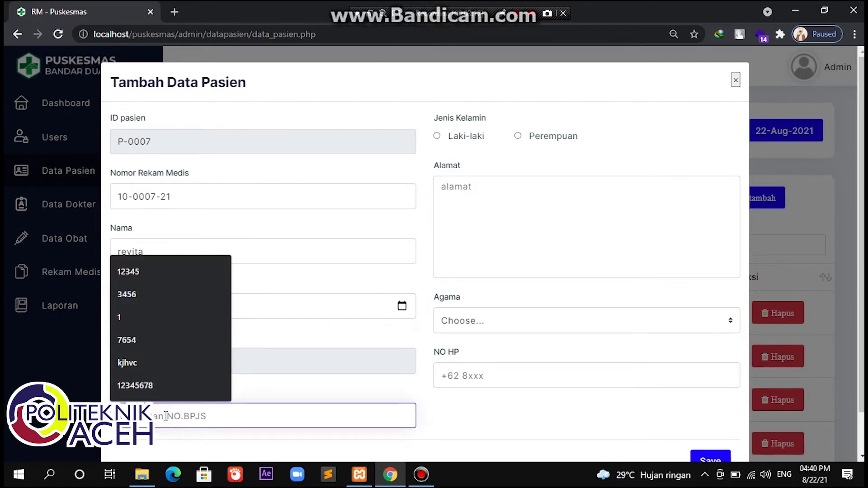
pyautogui.write('11111')
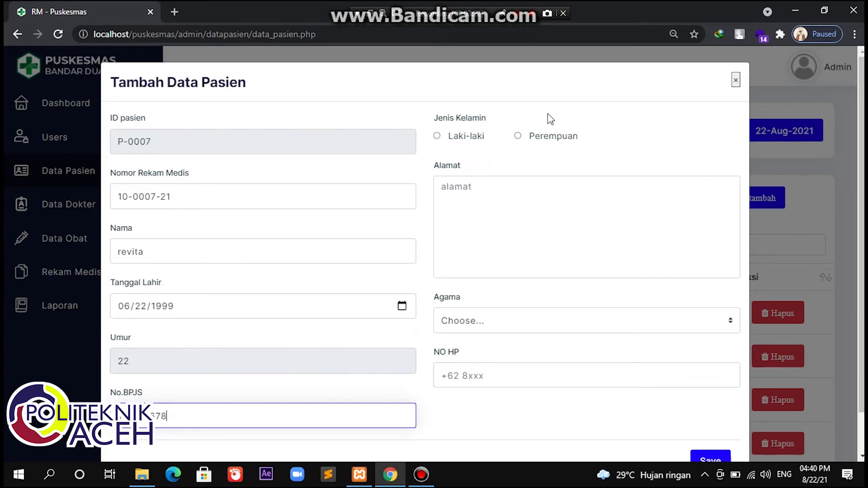
# Step: Mark the patient Perempuan, add address, religion Islam and phone number, then save
pyautogui.click(533, 138)
pyautogui.click(500, 185)
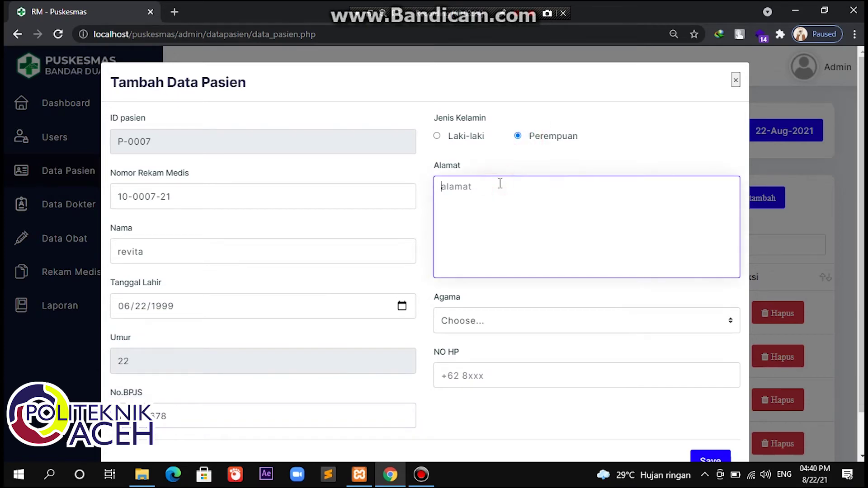
pyautogui.write('lamprit')
pyautogui.click(496, 331)
pyautogui.click(484, 350)
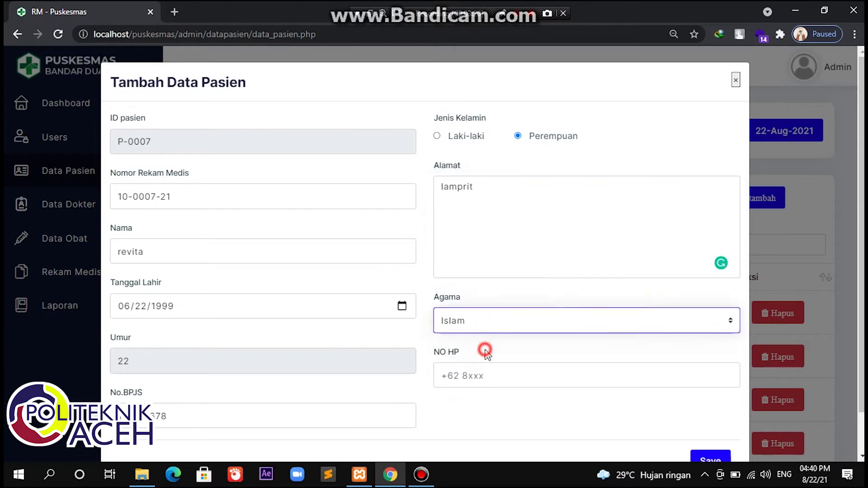
pyautogui.click(480, 372)
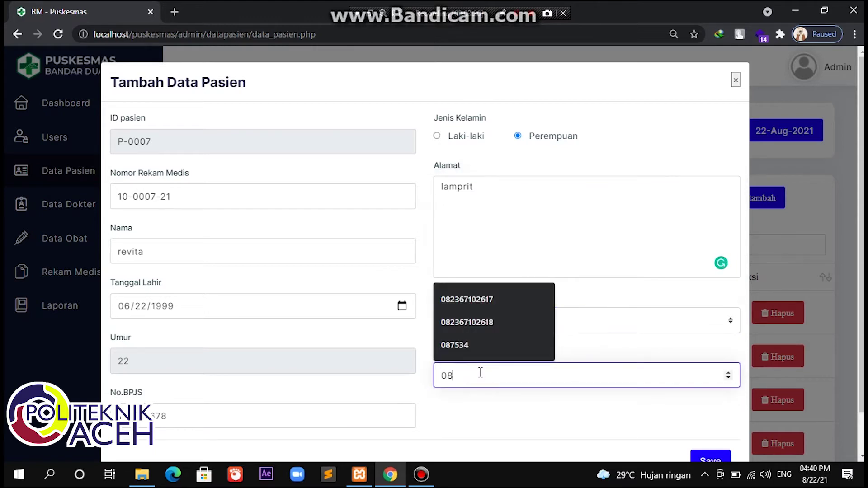
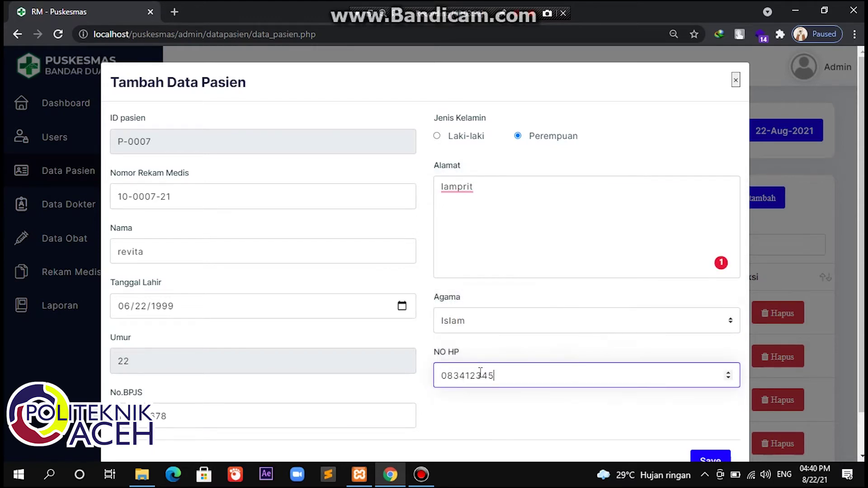
pyautogui.scroll(-2, 480, 375)
pyautogui.click(712, 418)
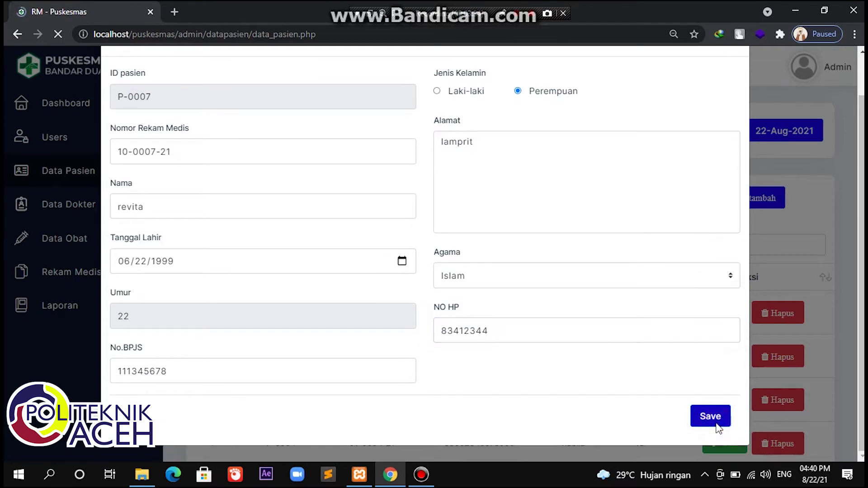
pyautogui.scroll(-3, 479, 277)
pyautogui.scroll(-1, 479, 277)
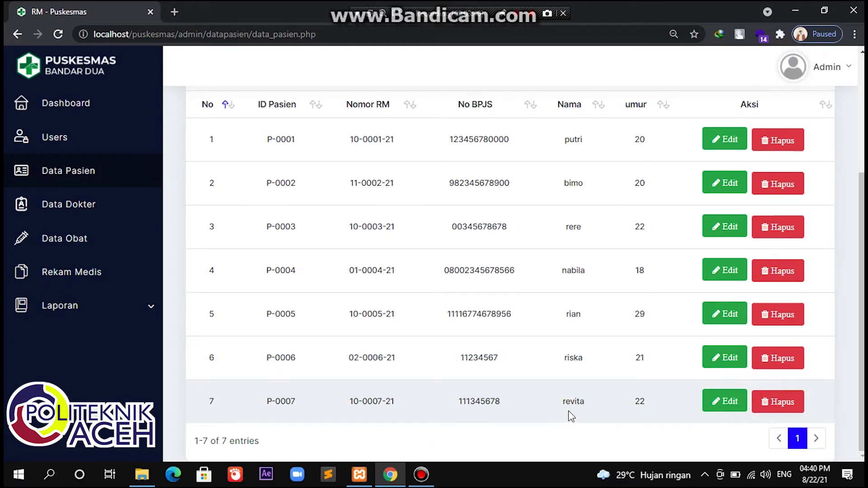
pyautogui.scroll(3, 571, 415)
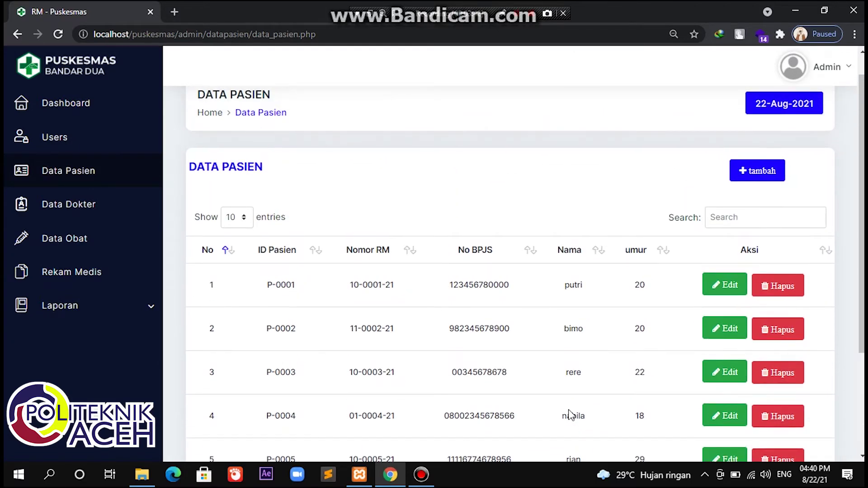
# Step: Open Data Dokter, start a new doctor, enter the name and choose Dokter Umum
pyautogui.click(81, 212)
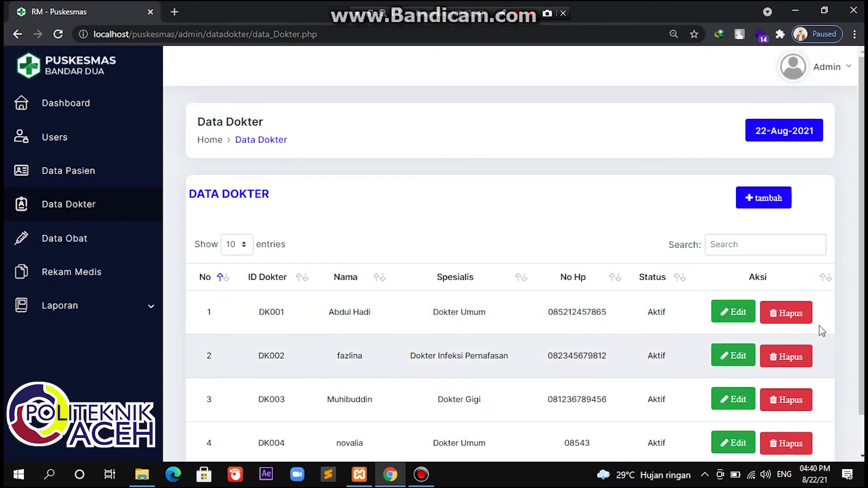
pyautogui.click(770, 199)
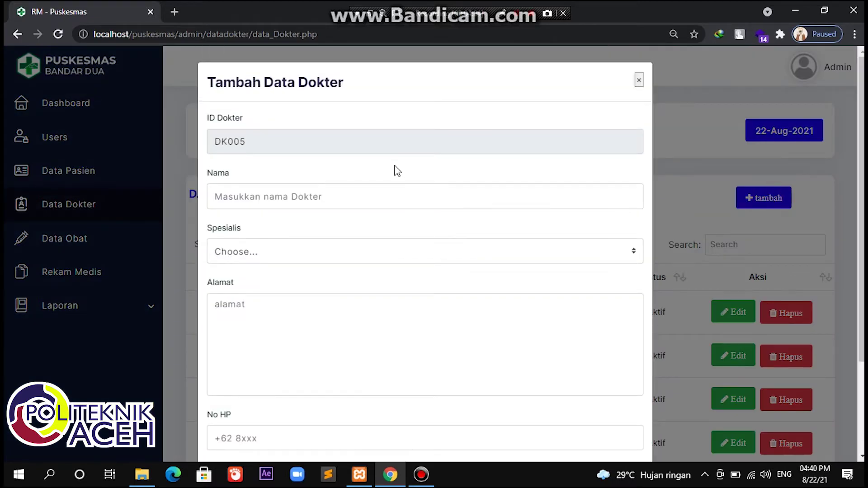
pyautogui.click(348, 200)
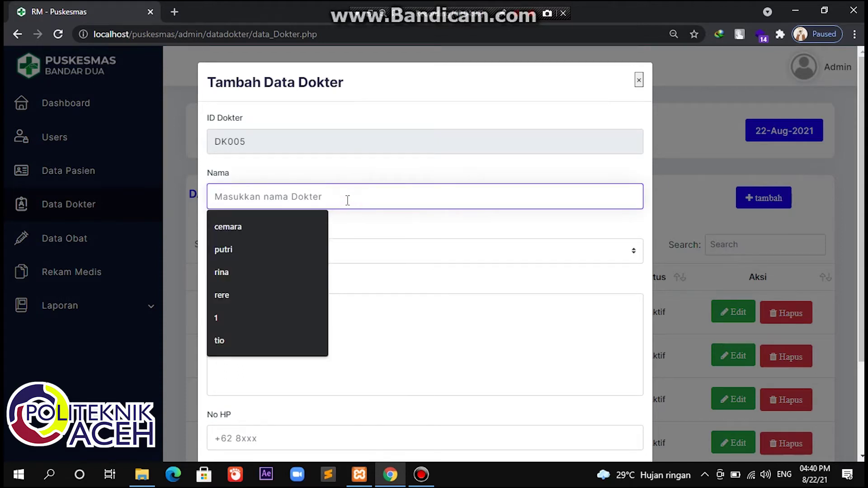
pyautogui.write('nabil')
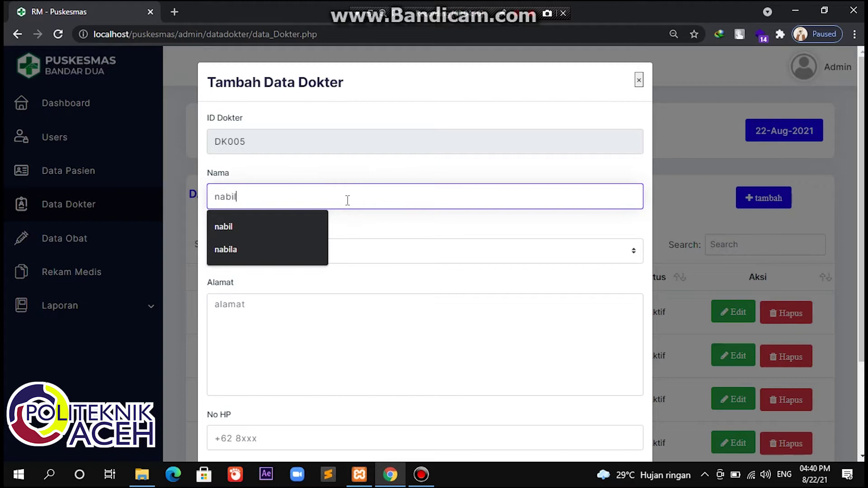
pyautogui.write('a')
pyautogui.click(336, 248)
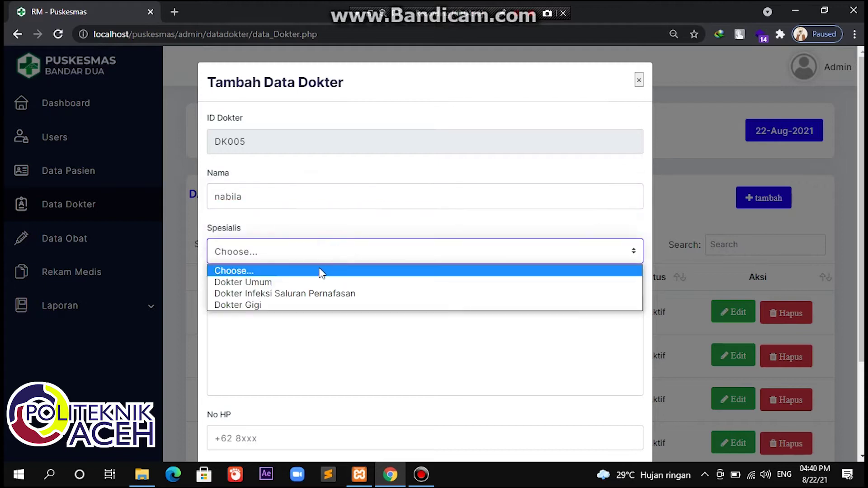
pyautogui.click(311, 283)
# Step: Fill in the doctor's address and phone number, set status Aktif, and save
pyautogui.click(298, 312)
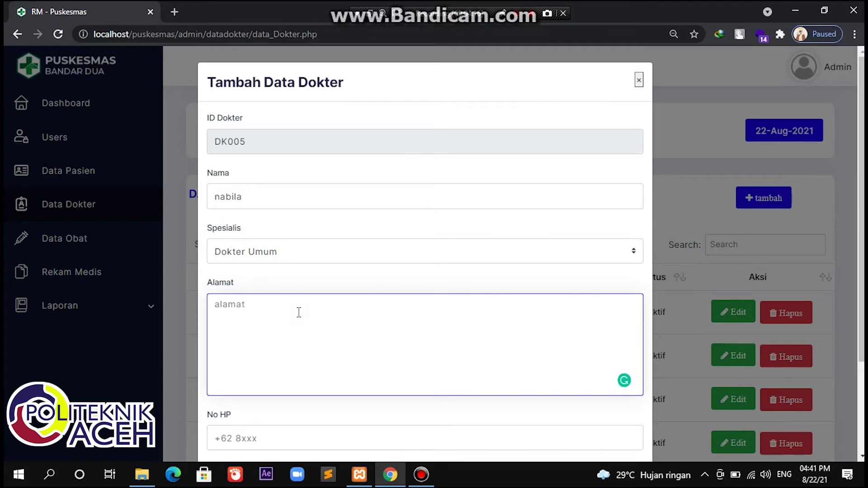
pyautogui.write('pango')
pyautogui.scroll(-3, 298, 312)
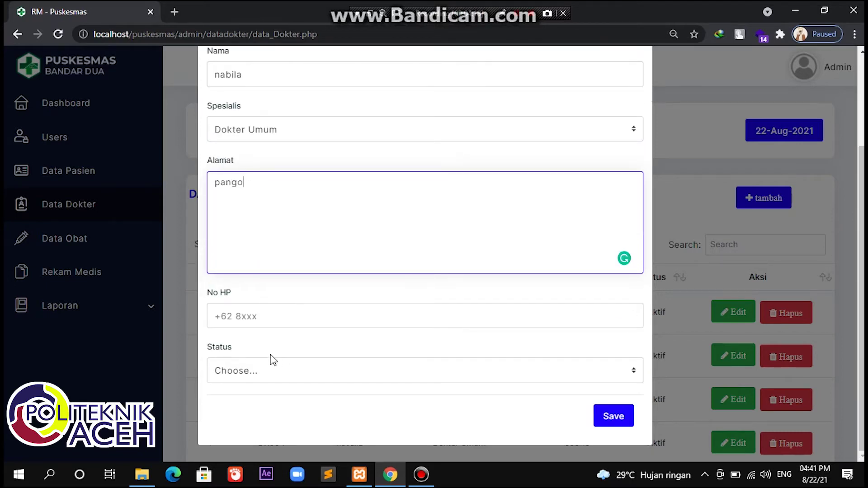
pyautogui.click(284, 321)
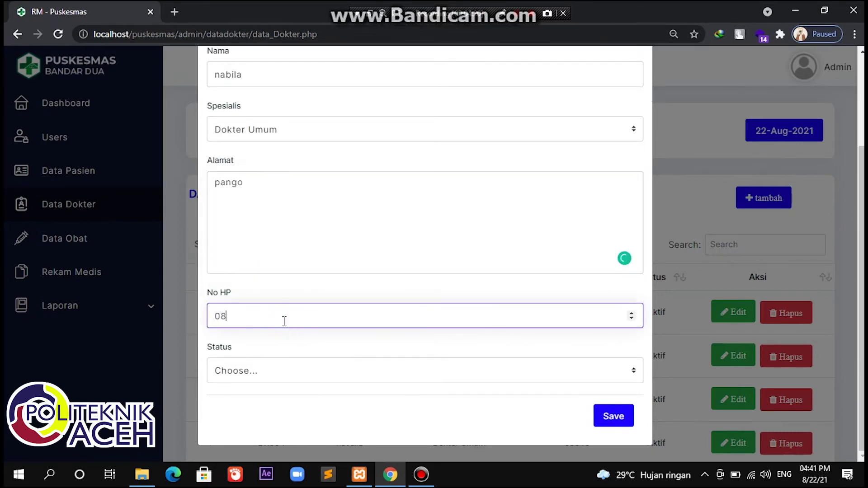
pyautogui.click(272, 376)
pyautogui.click(258, 401)
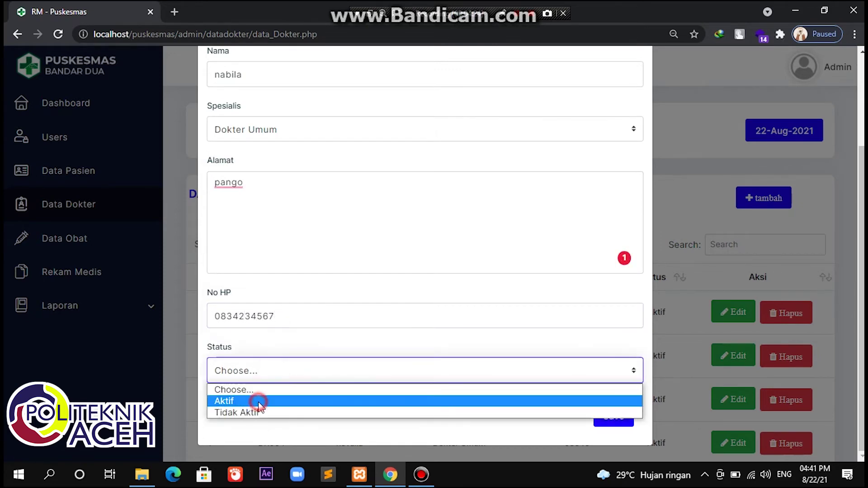
pyautogui.click(615, 416)
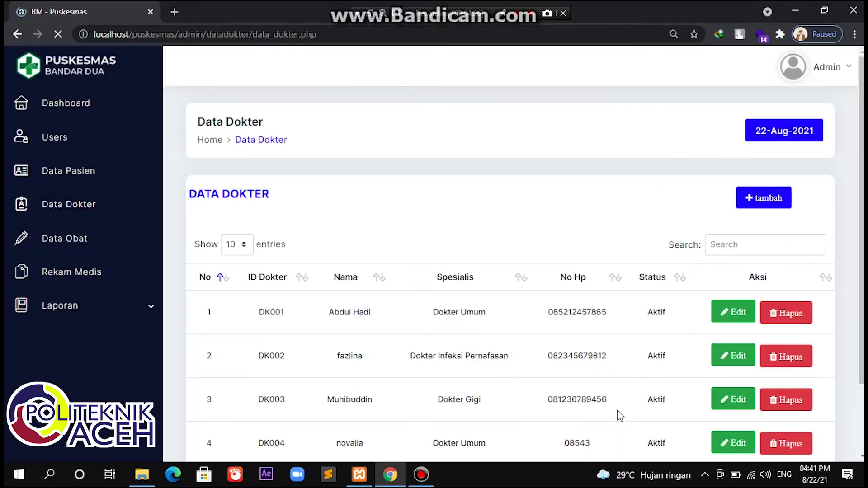
# Step: Edit doctor DK005's address, appending the extra word, and save the change
pyautogui.scroll(-2, 618, 417)
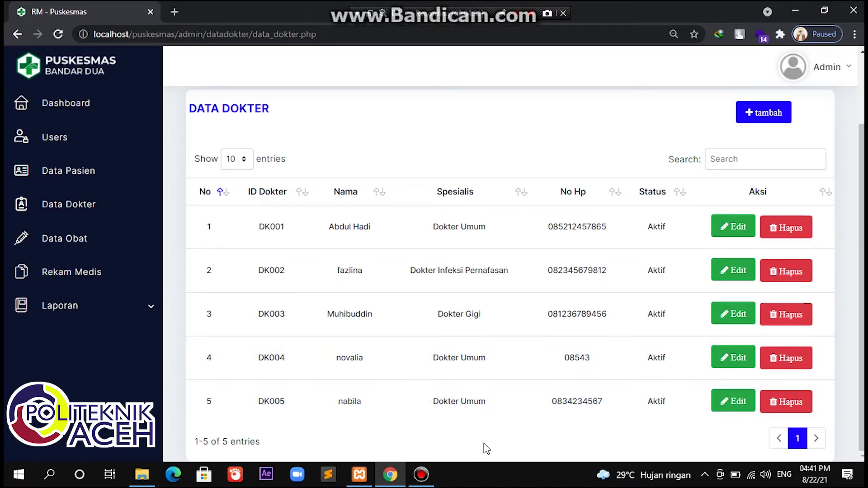
pyautogui.scroll(2, 502, 442)
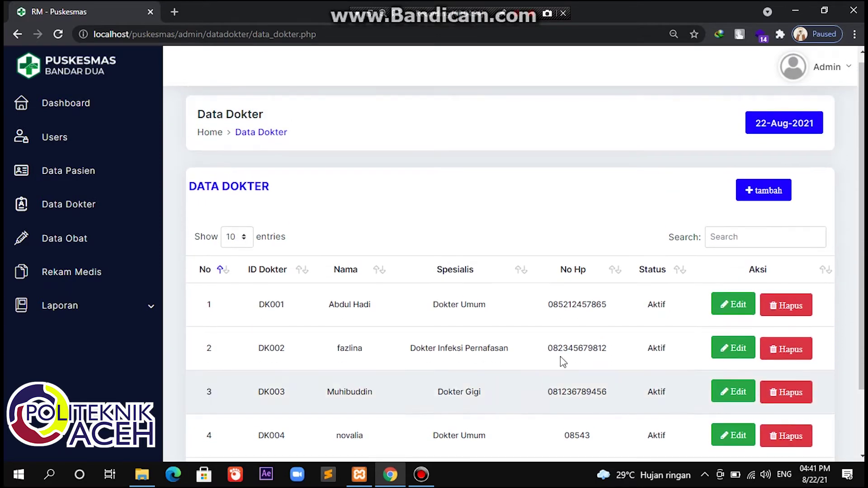
pyautogui.scroll(-2, 669, 384)
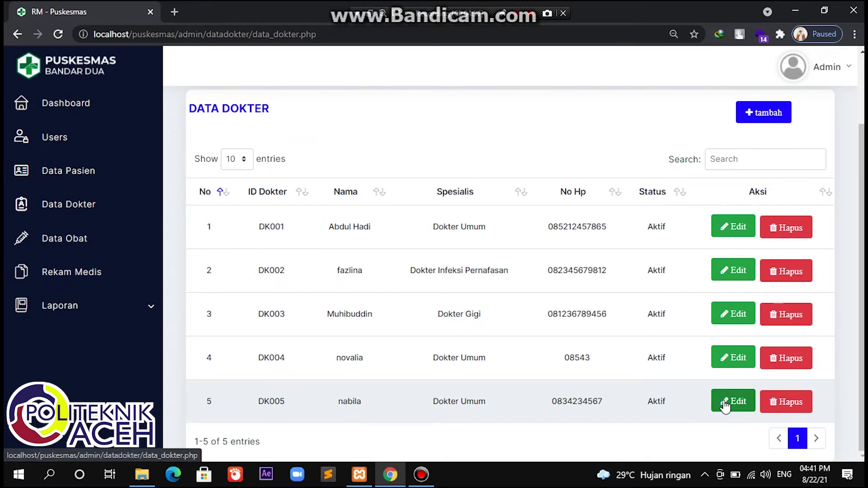
pyautogui.click(733, 401)
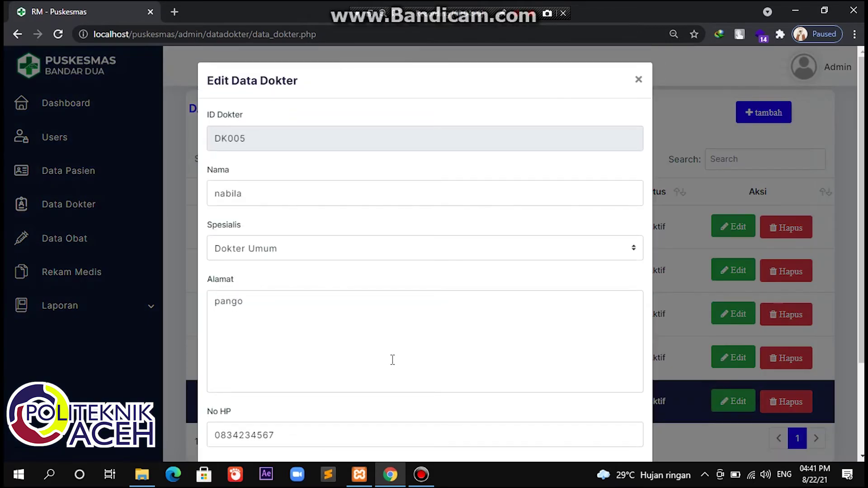
pyautogui.click(268, 302)
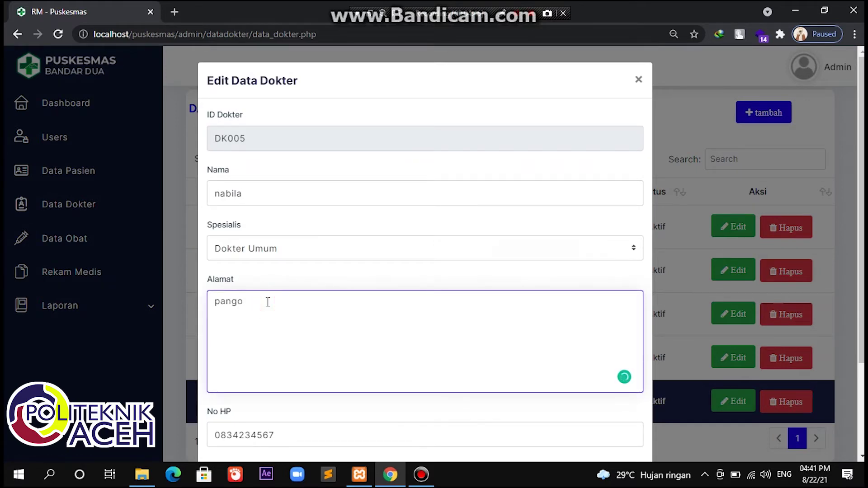
pyautogui.write('raya')
pyautogui.scroll(-3, 268, 302)
pyautogui.click(610, 417)
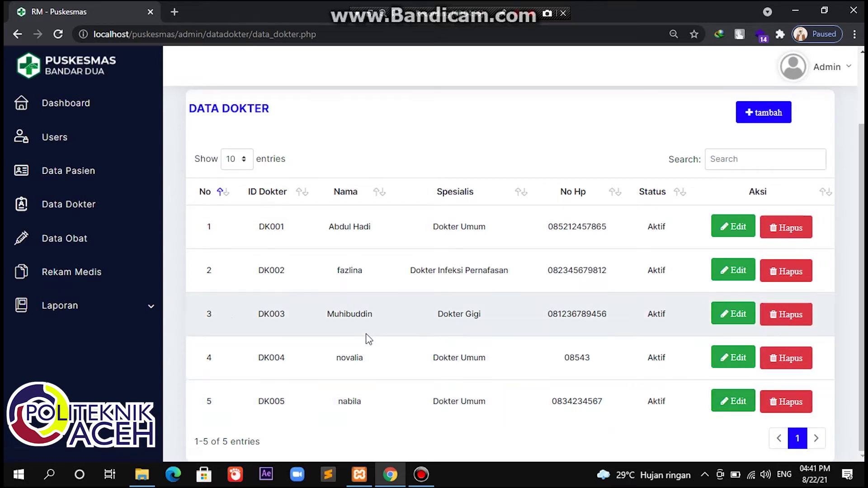
# Step: Open the Data Obat list and start a new medicine entry
pyautogui.click(72, 244)
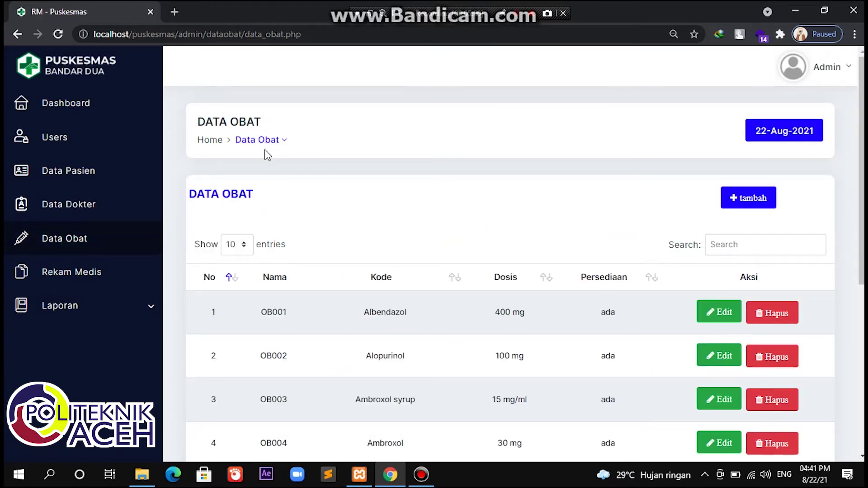
pyautogui.click(266, 141)
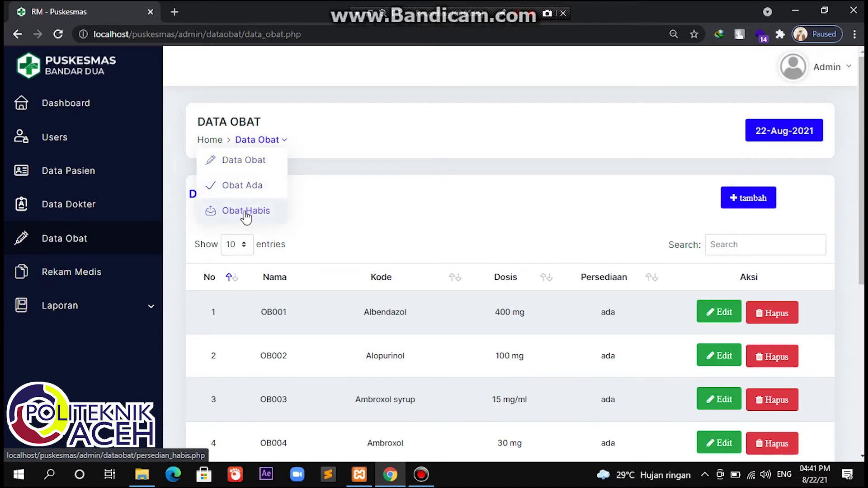
pyautogui.click(415, 202)
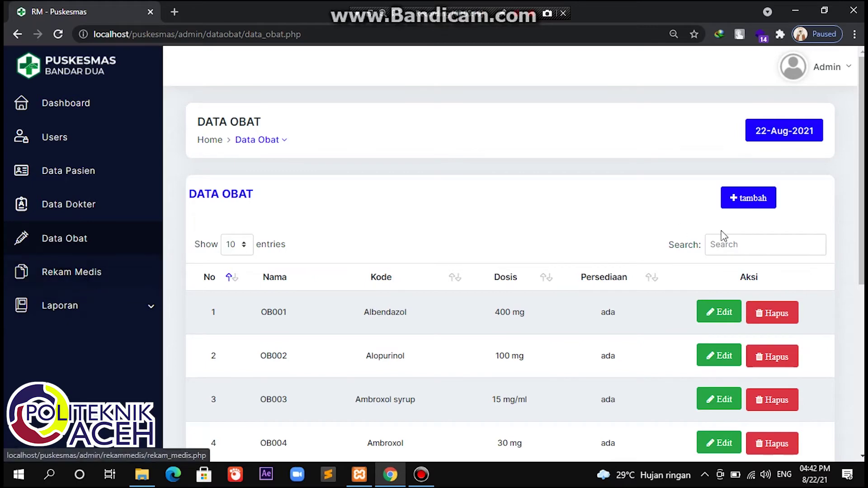
pyautogui.click(747, 206)
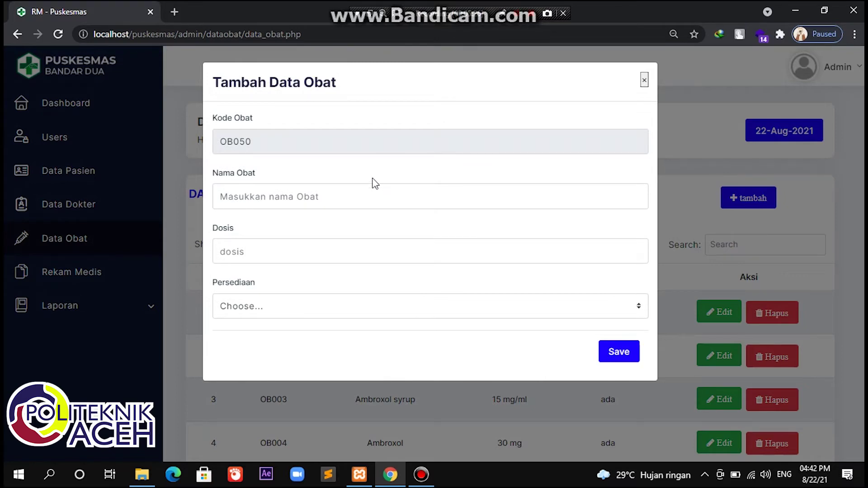
# Step: Enter medicine 'amoksilin cair' with dose 250 mg, mark it Ada, and save
pyautogui.click(345, 193)
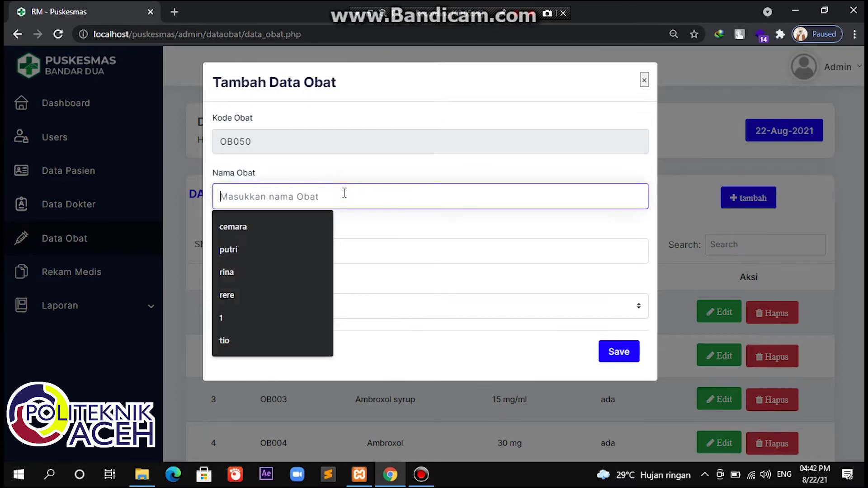
pyautogui.write('amok')
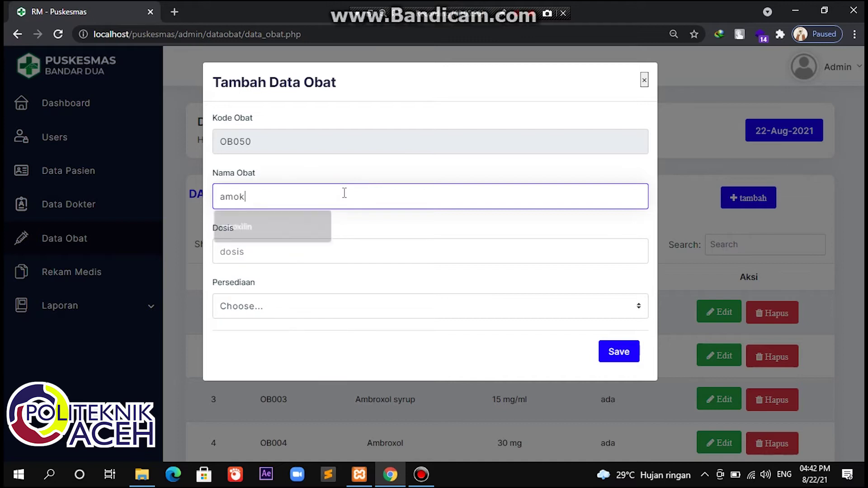
pyautogui.write('si')
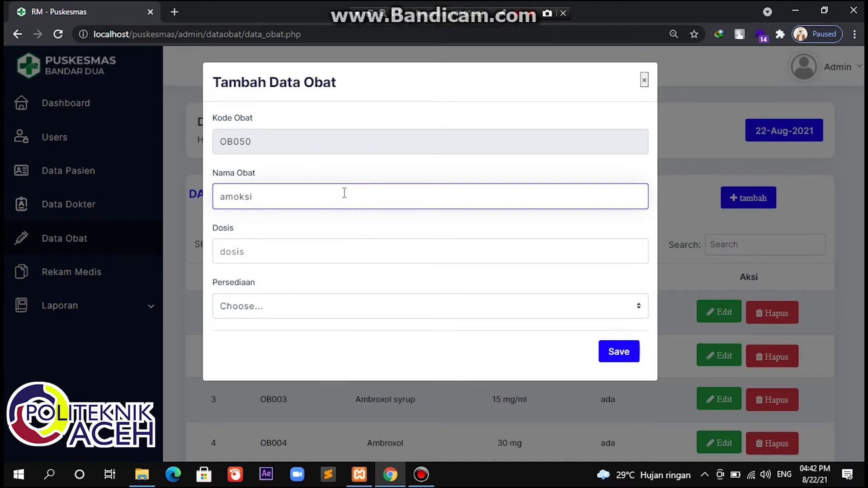
pyautogui.write('lin 2')
pyautogui.press('BackSpace')
pyautogui.press('BackSpace')
pyautogui.press('BackSpace')
pyautogui.write('cair')
pyautogui.click(322, 252)
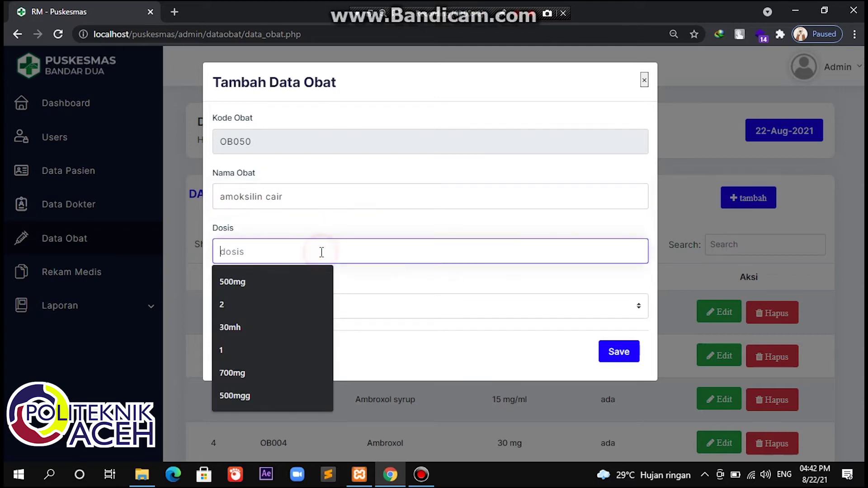
pyautogui.write('250')
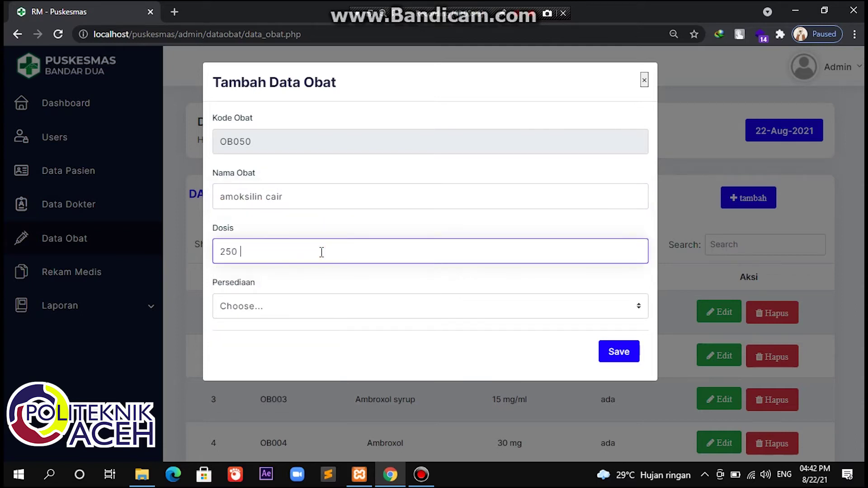
pyautogui.write(' mg')
pyautogui.click(317, 306)
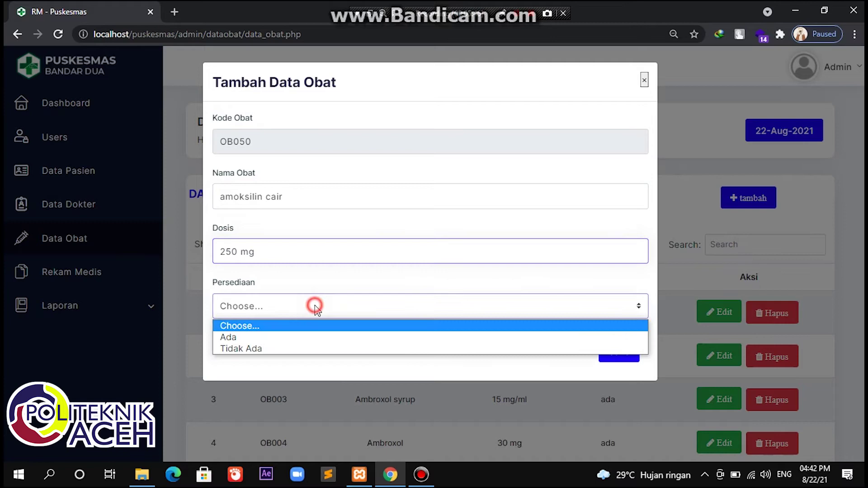
pyautogui.click(297, 338)
pyautogui.click(619, 352)
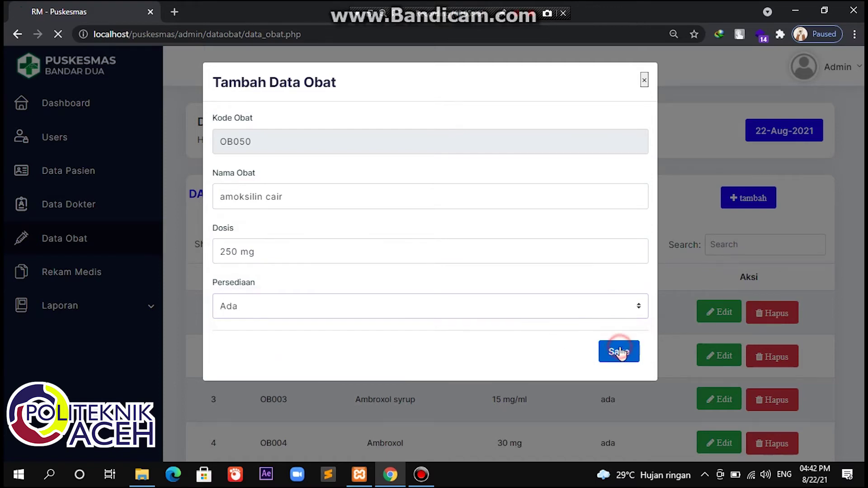
# Step: Check amoksilin cair on medicine page 5, then open the Rekam Medis list
pyautogui.scroll(-7, 620, 353)
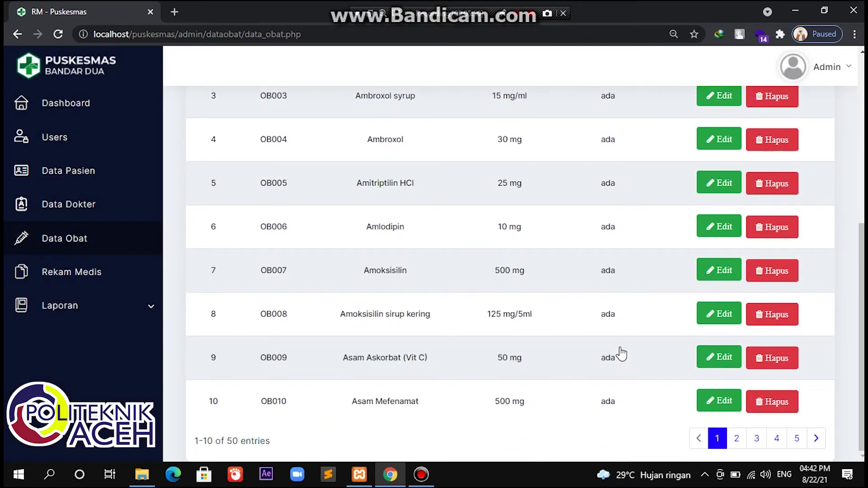
pyautogui.click(804, 445)
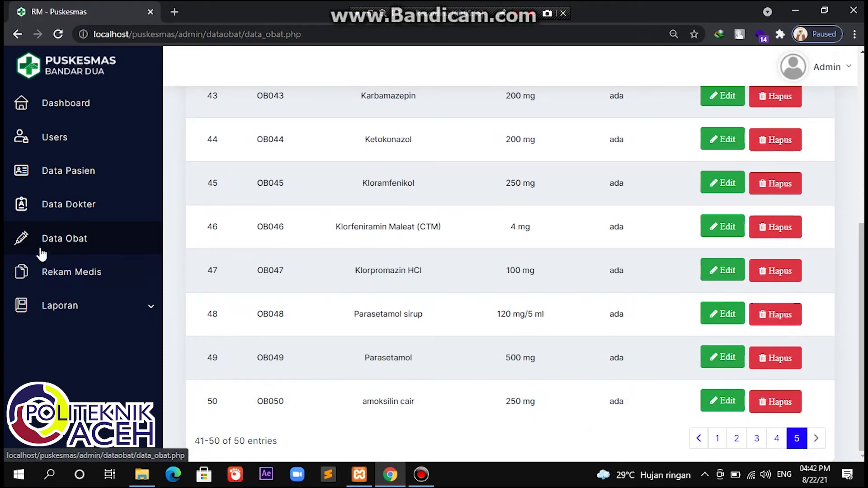
pyautogui.click(57, 277)
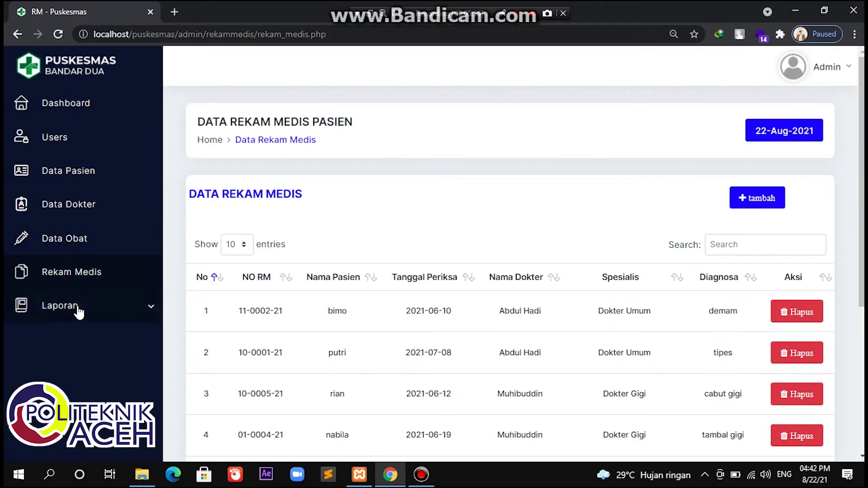
# Step: Expand Laporan and open Laporan Kunjungan, then the Laporan Rekam Medis report
pyautogui.click(78, 309)
pyautogui.click(68, 344)
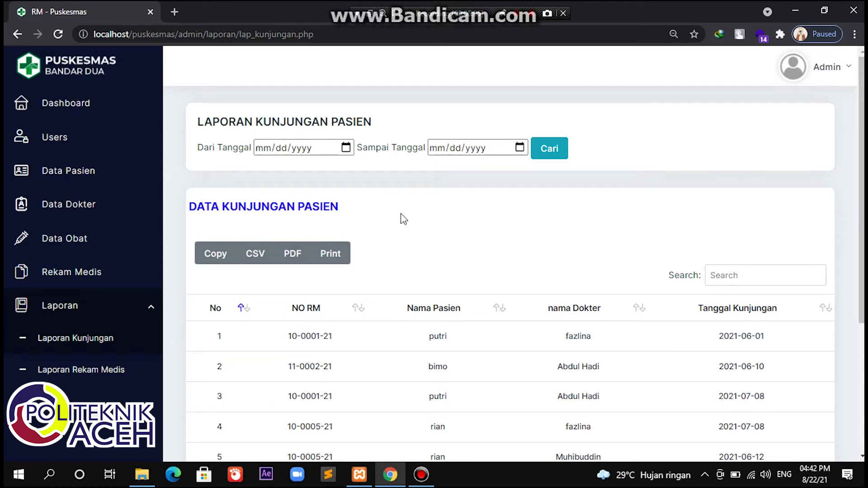
pyautogui.click(81, 369)
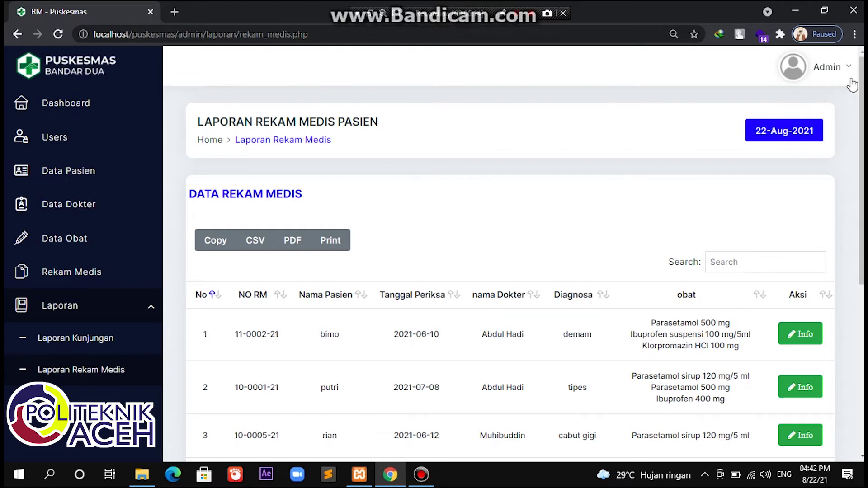
# Step: Log out of the admin account and sign in as 'operator' with its password
pyautogui.click(837, 72)
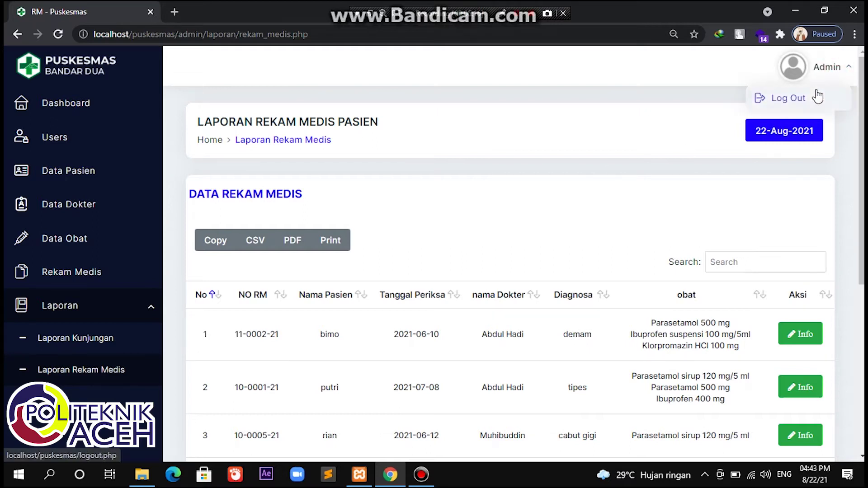
pyautogui.click(817, 92)
pyautogui.click(424, 256)
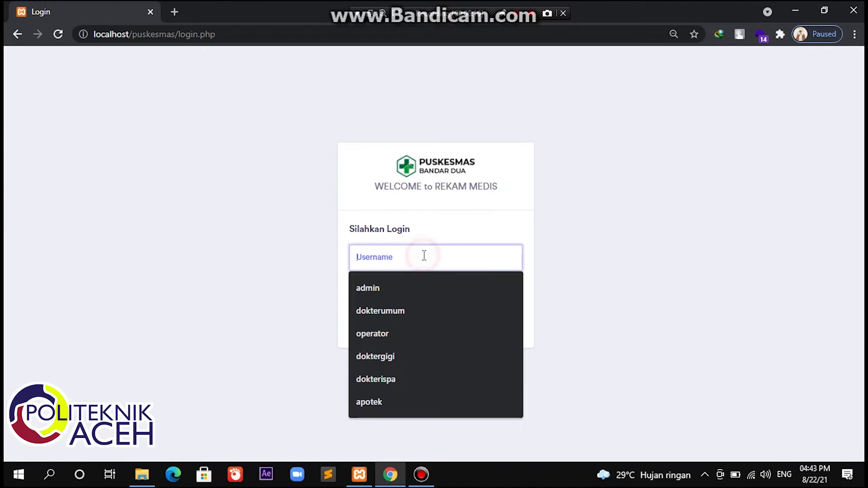
pyautogui.click(388, 333)
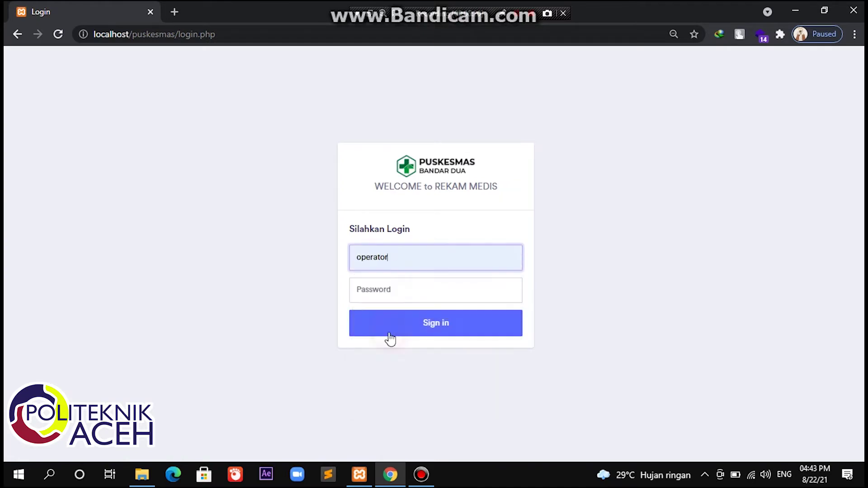
pyautogui.click(411, 291)
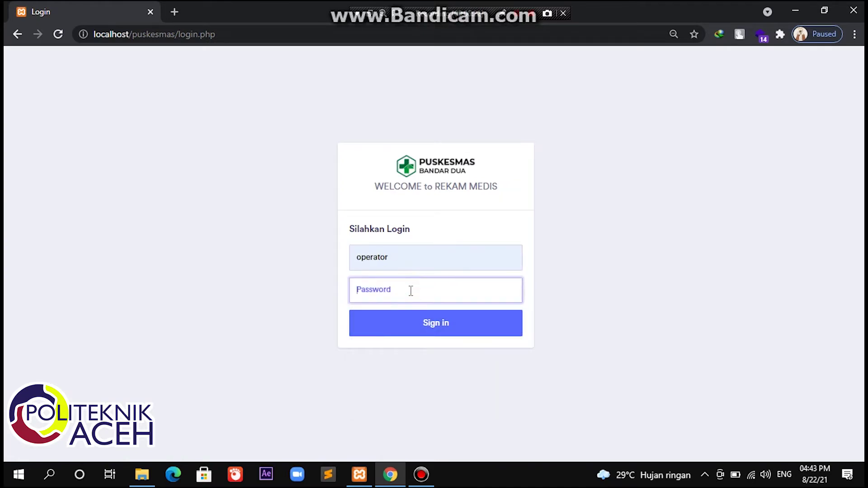
pyautogui.write('o')
pyautogui.write('or')
pyautogui.press('Return')
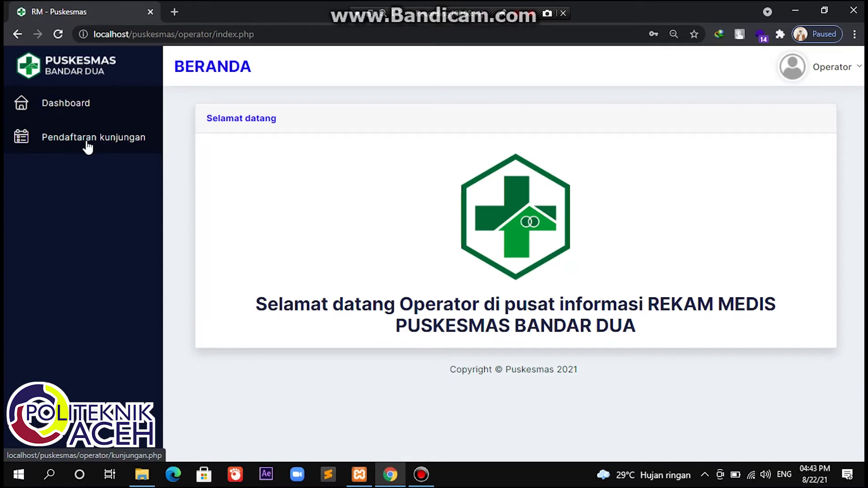
# Step: Open the 'Pendaftaran kunjungan' patient visit list
pyautogui.click(87, 145)
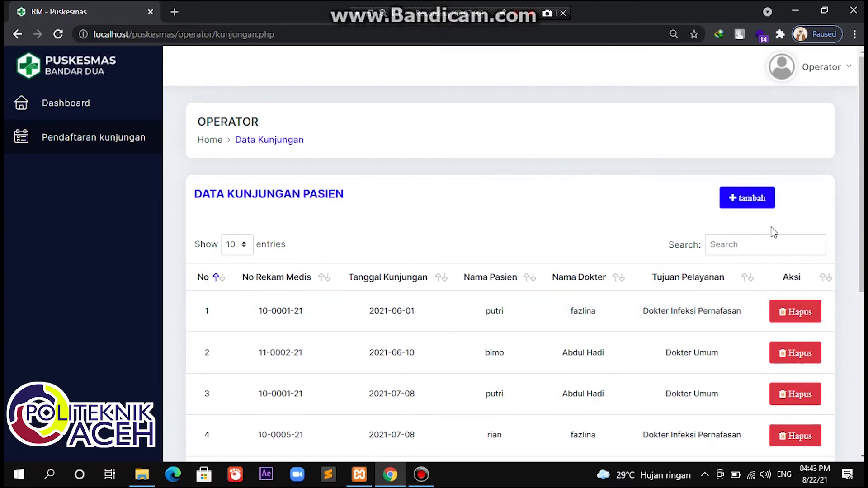
# Step: Register a visit for patient P-0007 with the first Dokter Umum, then view page 2
pyautogui.click(746, 205)
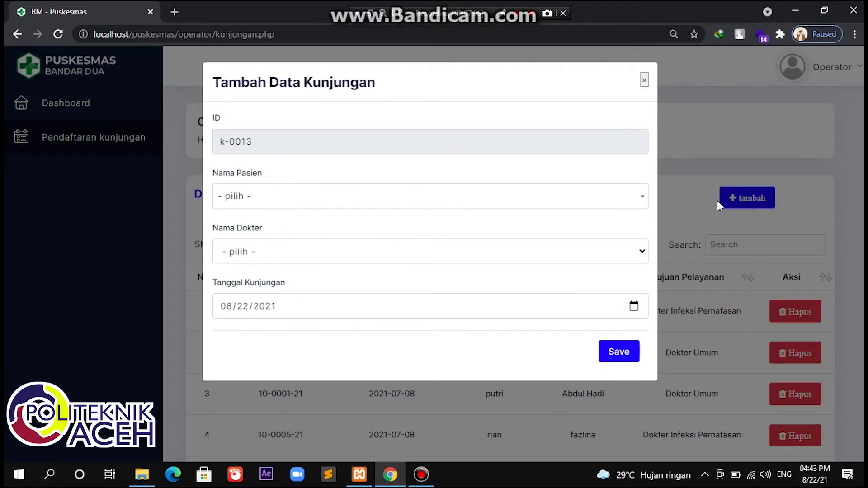
pyautogui.click(413, 208)
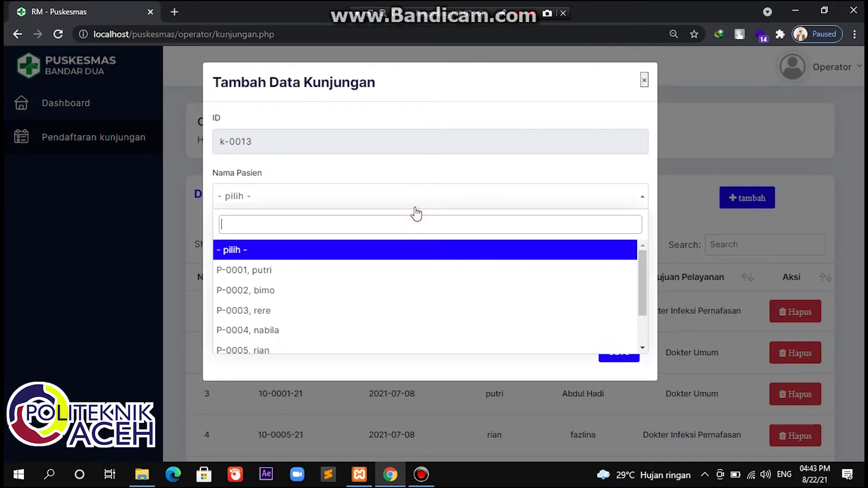
pyautogui.scroll(-2, 342, 334)
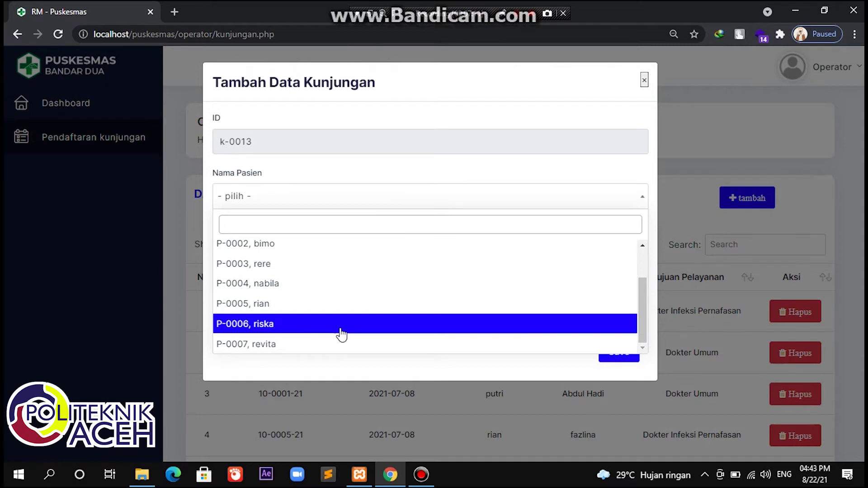
pyautogui.click(315, 349)
pyautogui.click(362, 251)
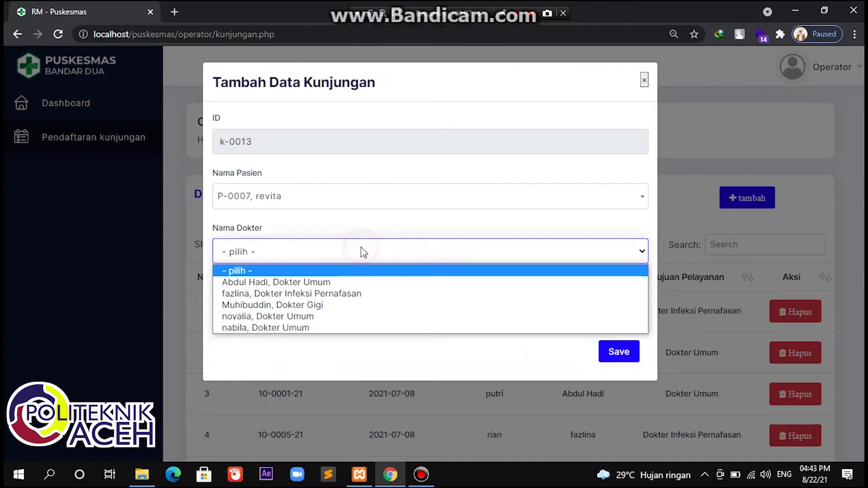
pyautogui.click(335, 282)
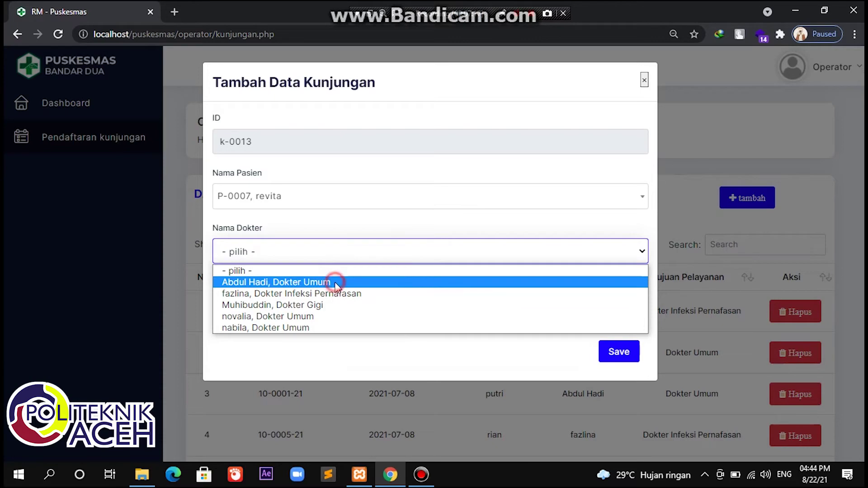
pyautogui.click(614, 357)
pyautogui.scroll(-6, 613, 360)
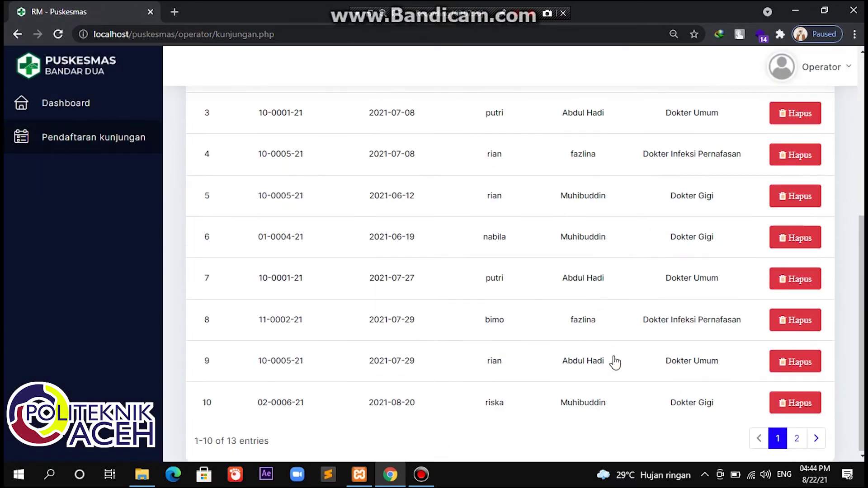
pyautogui.click(797, 439)
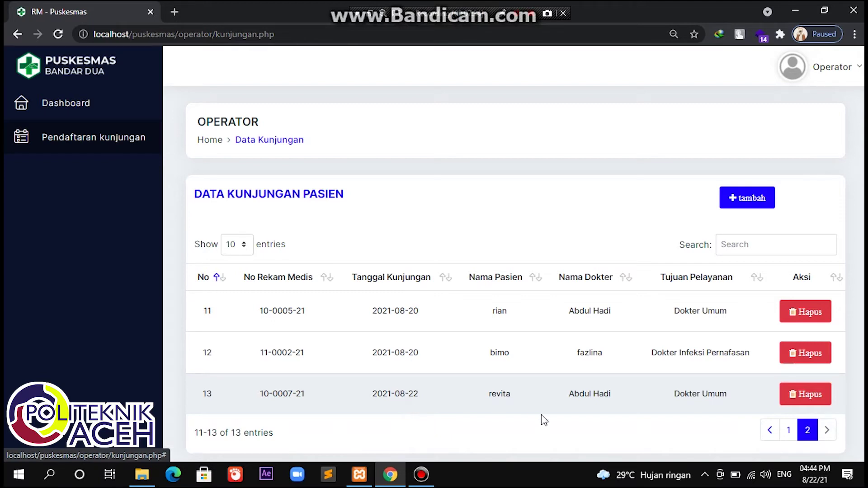
# Step: Log out of the operator account and sign in as dokterumum with its password
pyautogui.click(850, 71)
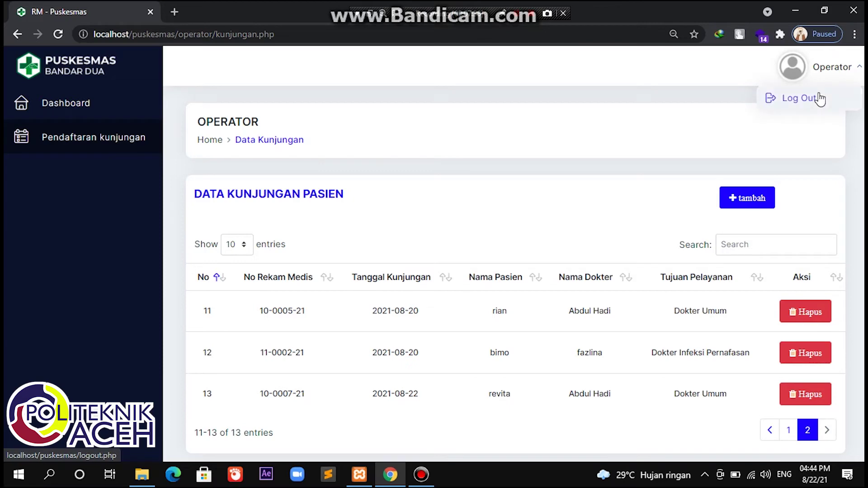
pyautogui.click(820, 98)
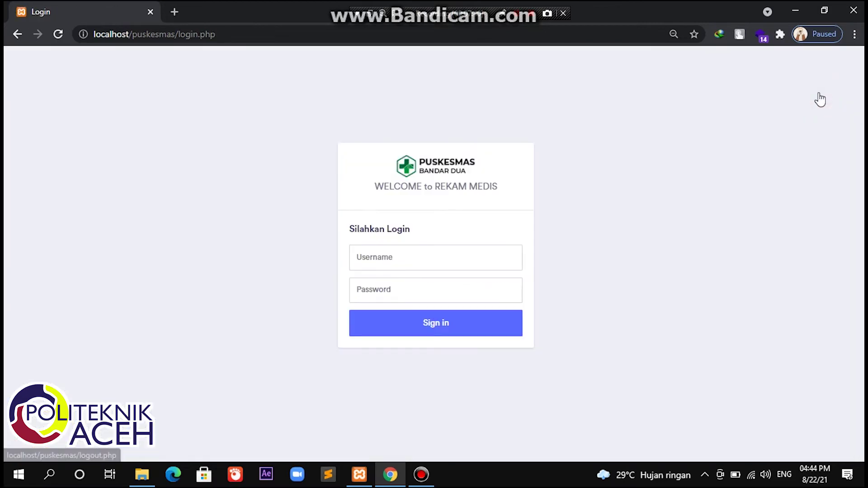
pyautogui.click(413, 252)
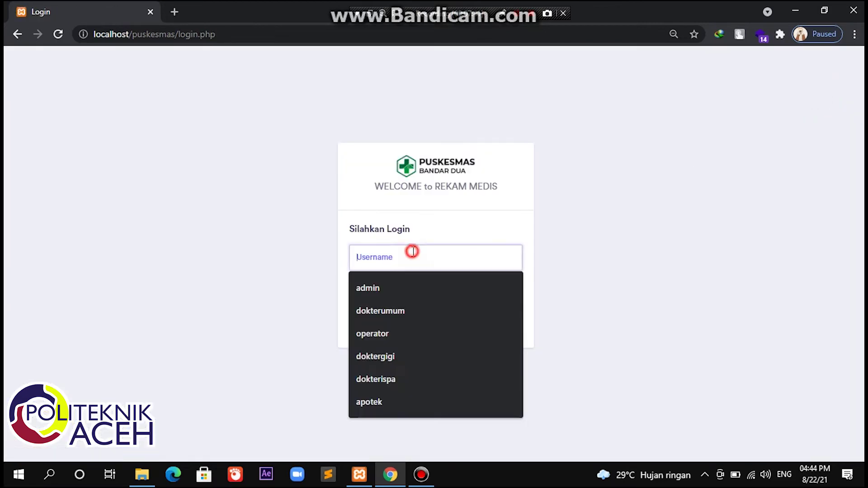
pyautogui.click(385, 306)
pyautogui.click(394, 291)
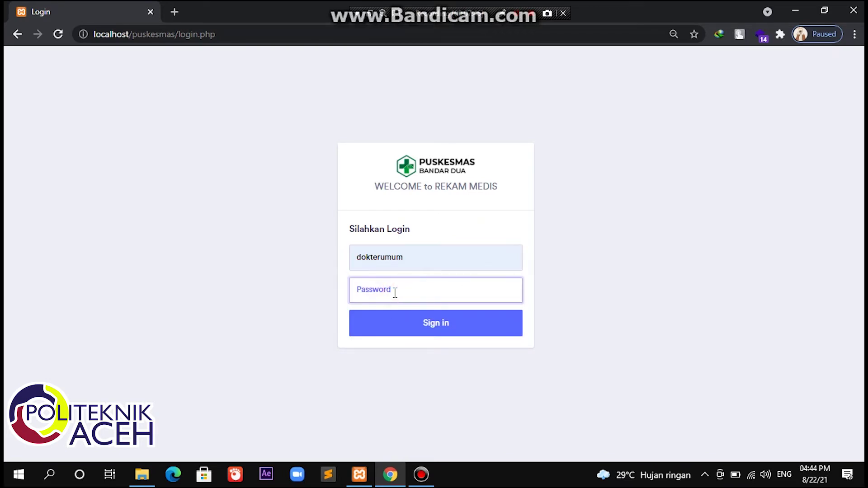
pyautogui.write('123456789')
pyautogui.press('Return')
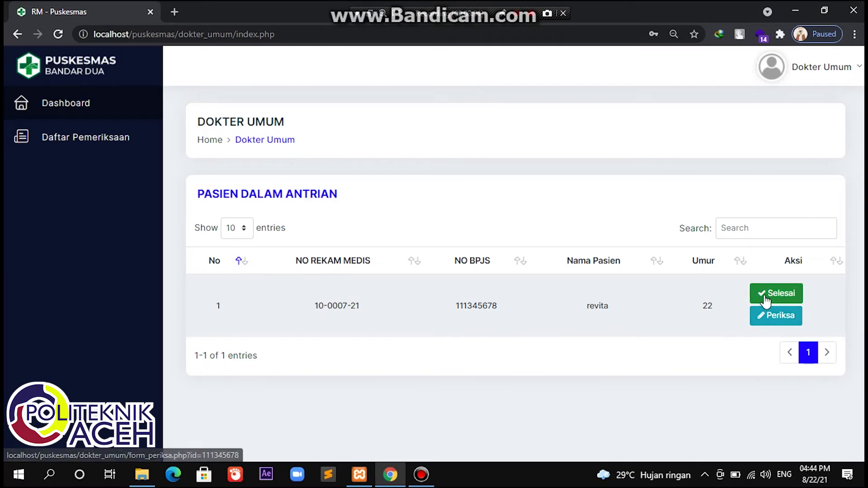
# Step: Open revita's exam form, check her record history via Info, and return to the form
pyautogui.click(765, 322)
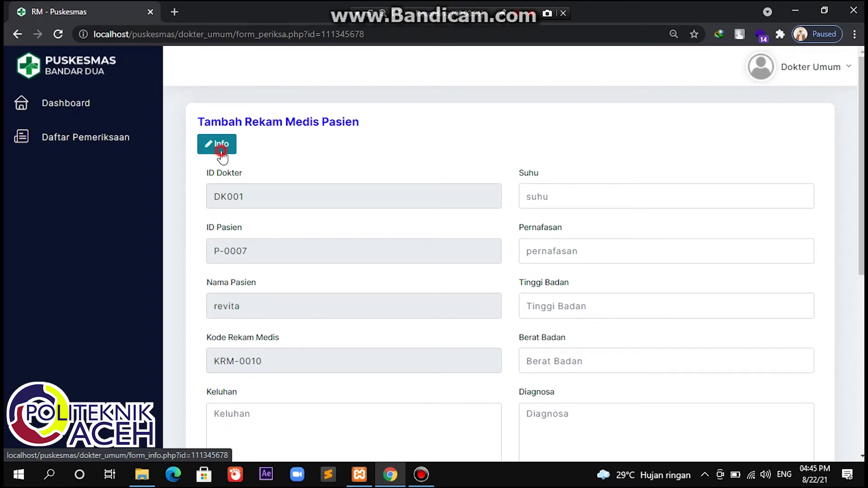
pyautogui.click(222, 154)
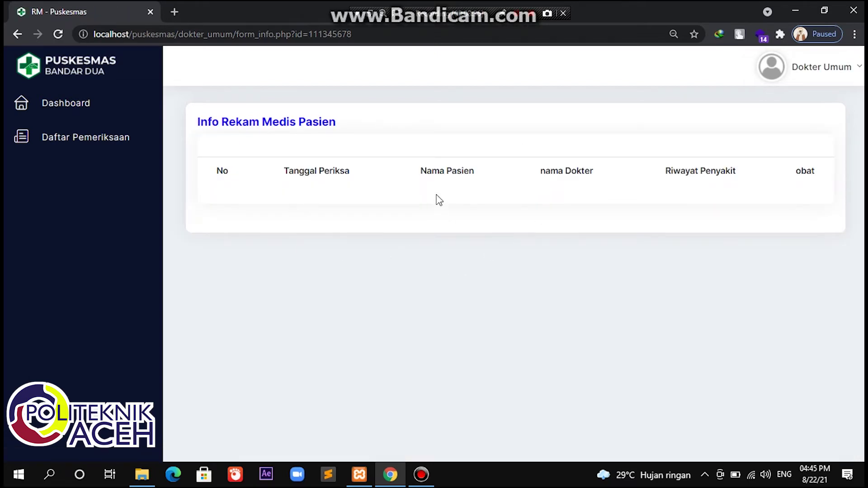
pyautogui.click(16, 34)
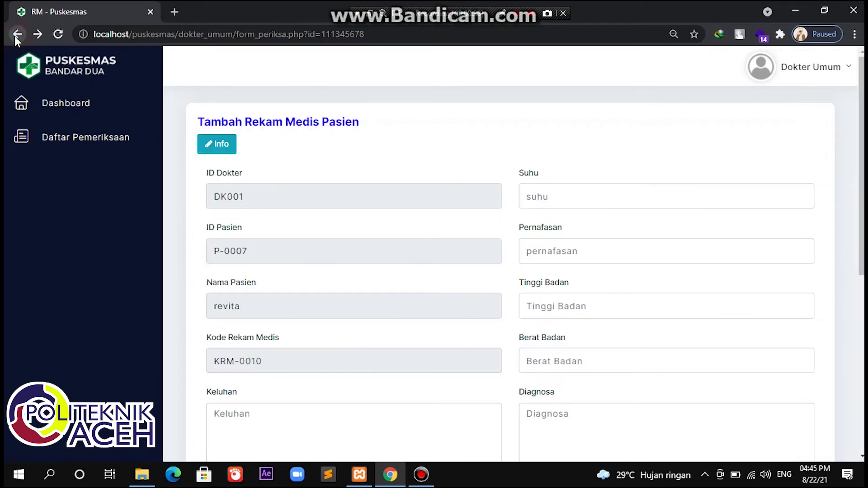
pyautogui.scroll(-4, 239, 342)
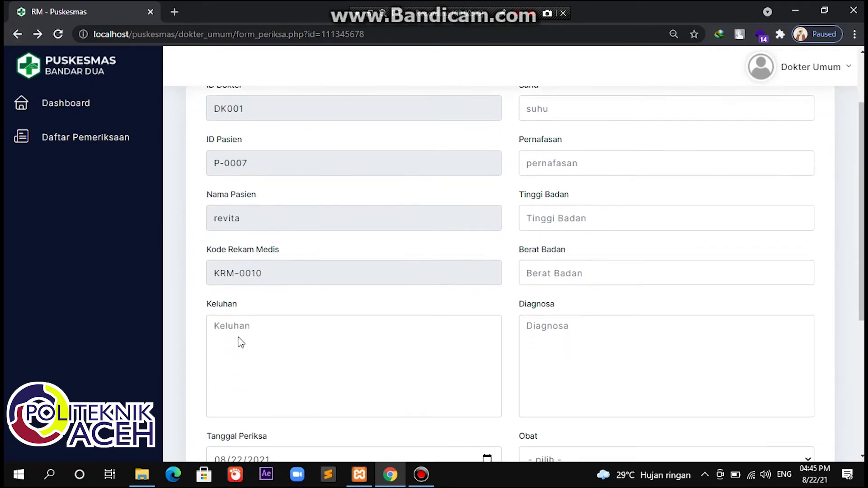
# Step: Enter complaint 'sakit perut' and blood pressure 130
pyautogui.click(277, 237)
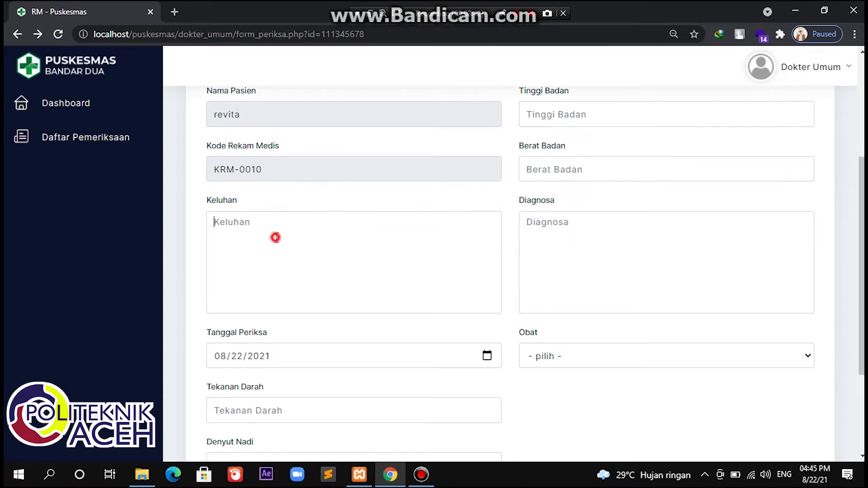
pyautogui.scroll(-1, 276, 238)
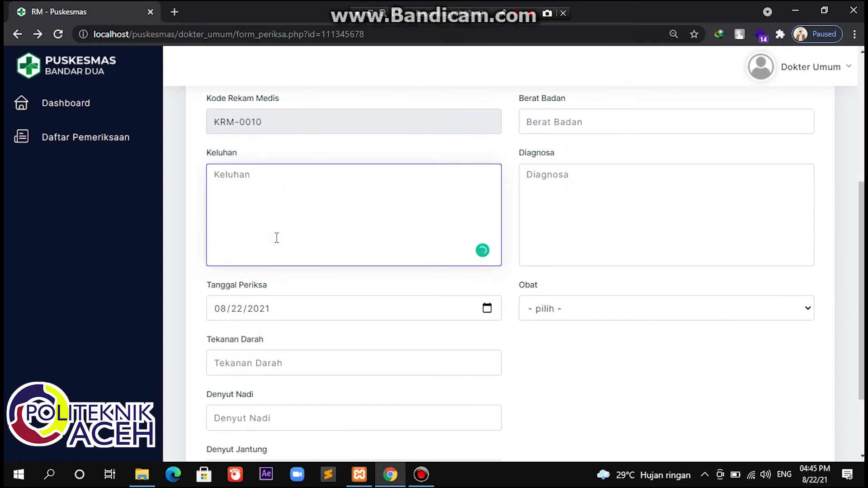
pyautogui.write('sakit perut')
pyautogui.scroll(-2, 276, 238)
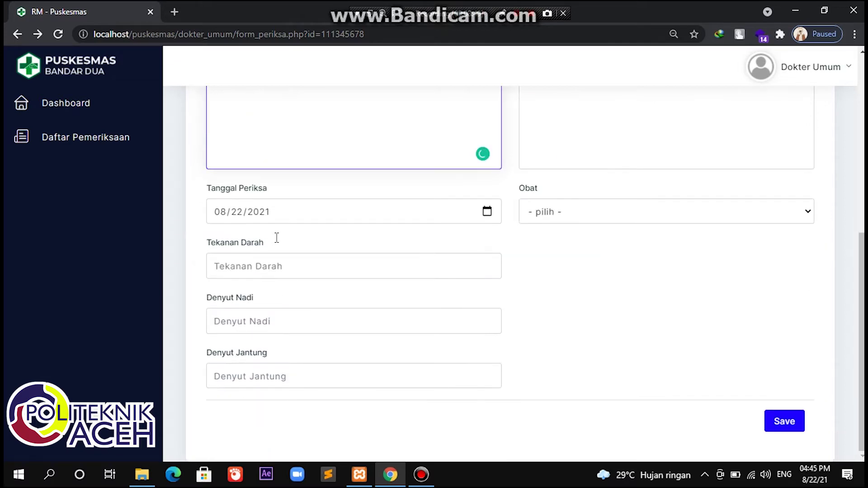
pyautogui.click(268, 266)
pyautogui.write('1')
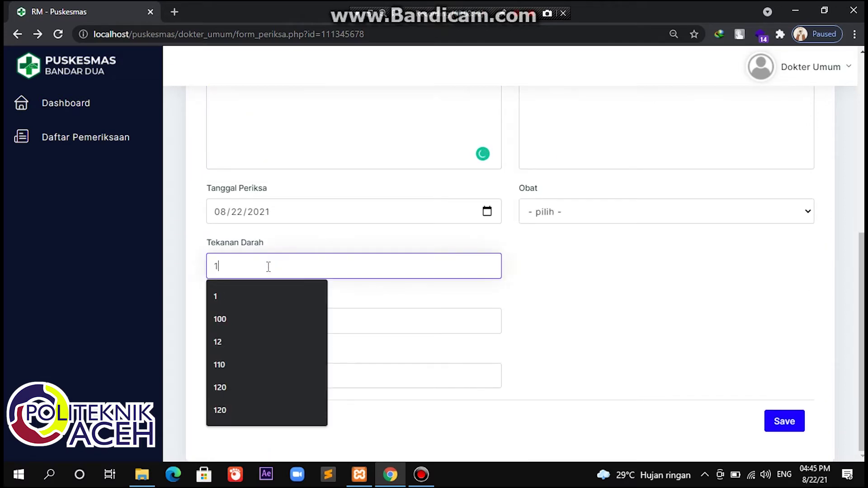
pyautogui.write('30')
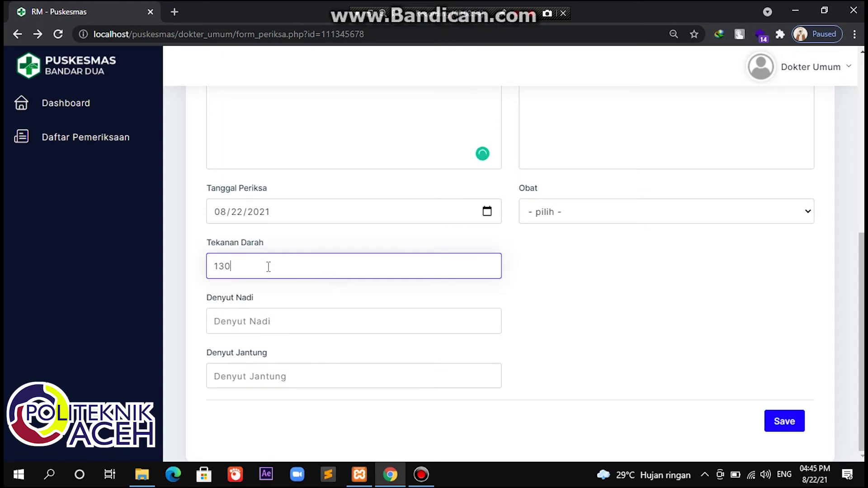
# Step: Set pulse to 90 kali/menit and heart rate to 100 kali/menit
pyautogui.click(266, 323)
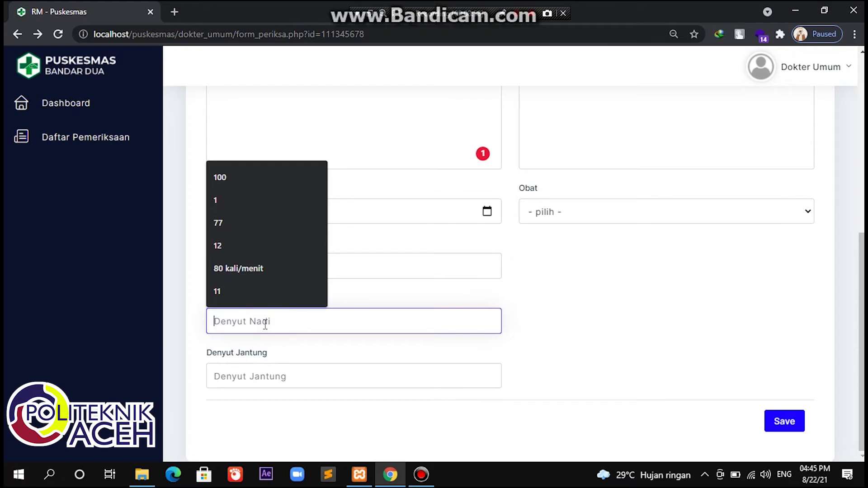
pyautogui.write('90 kali/menit')
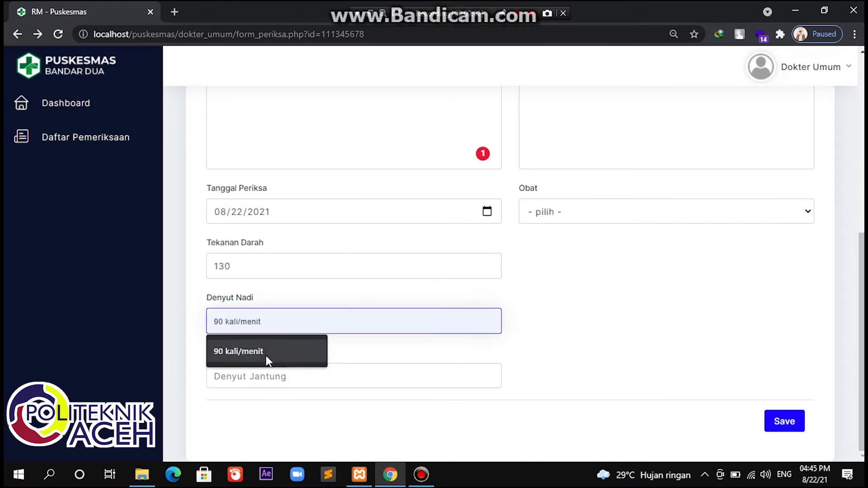
pyautogui.click(266, 355)
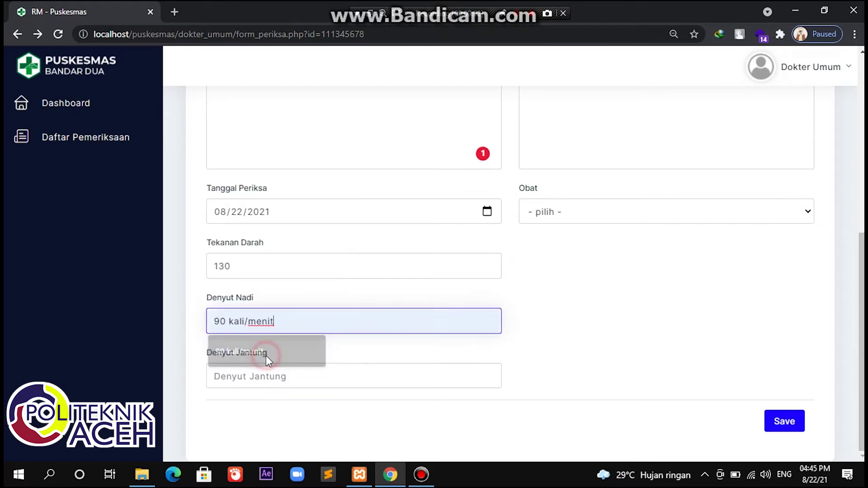
pyautogui.click(266, 382)
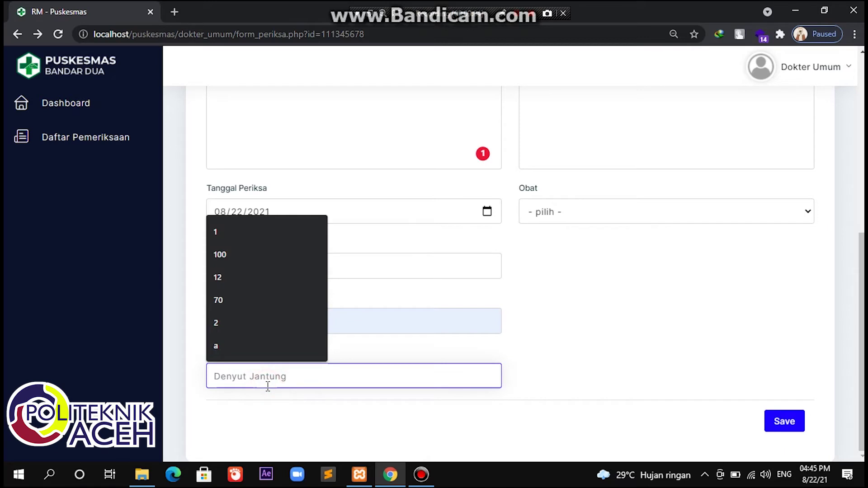
pyautogui.write('100')
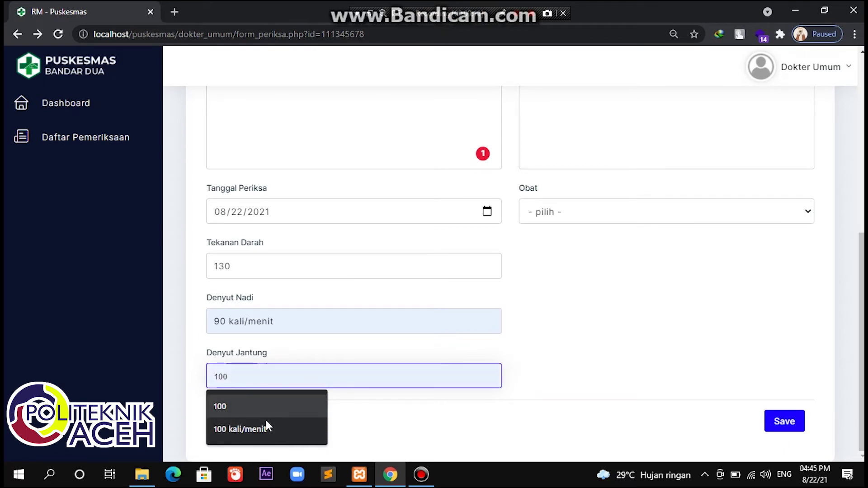
pyautogui.click(255, 430)
# Step: Fill temperature 34 celcius, breathing 102 kali/menit, height 150 cm and weight 60 kg
pyautogui.scroll(8, 606, 263)
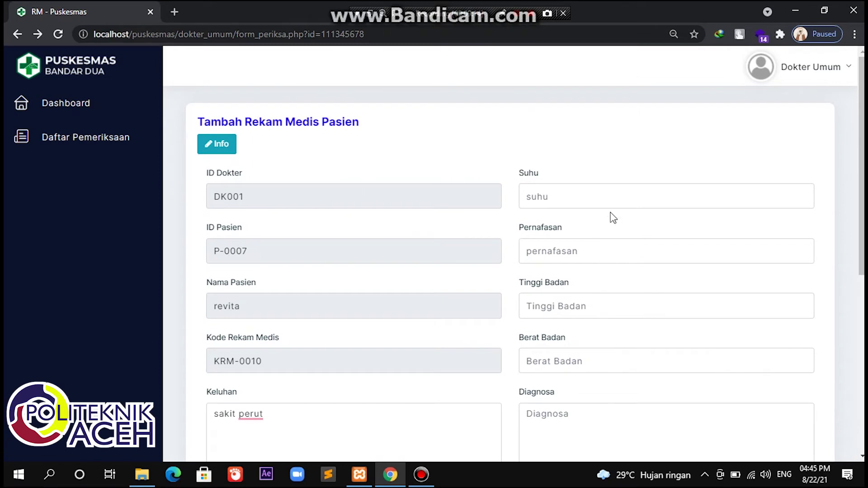
pyautogui.click(617, 200)
pyautogui.write('34')
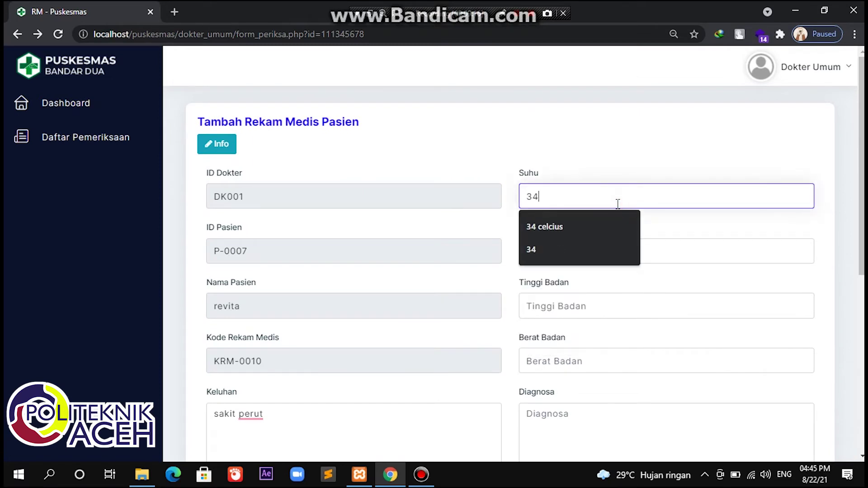
pyautogui.click(584, 226)
pyautogui.click(573, 252)
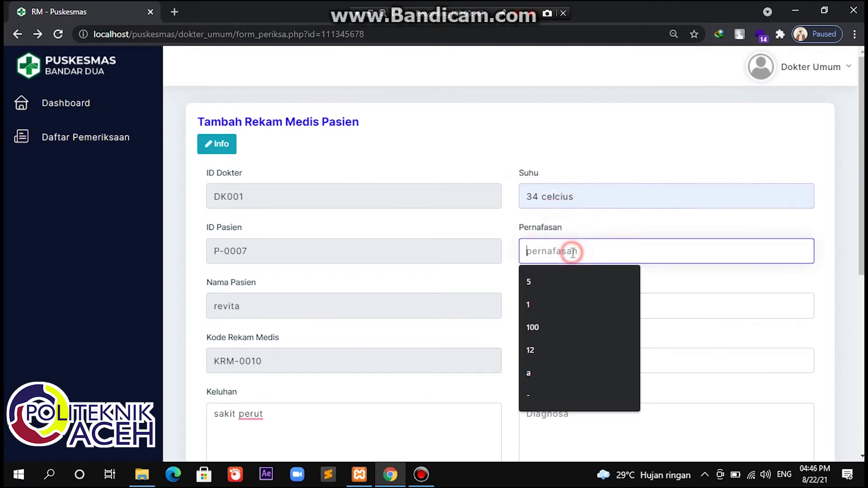
pyautogui.write('1')
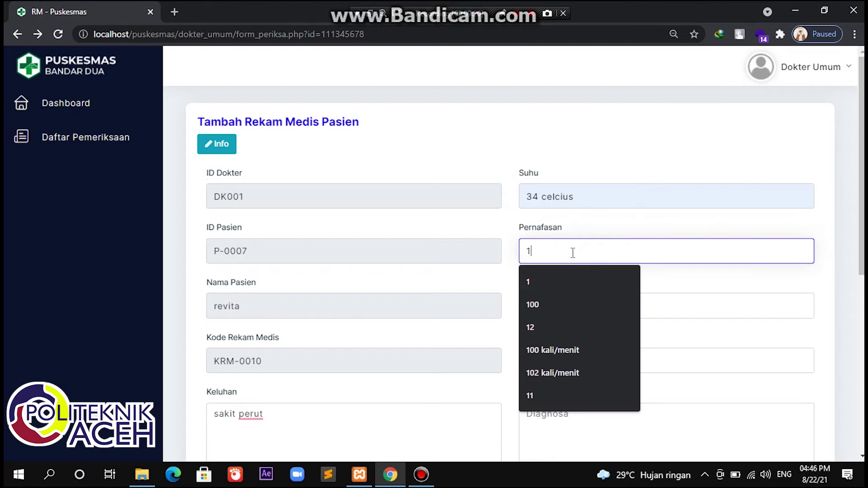
pyautogui.write('0')
pyautogui.click(545, 326)
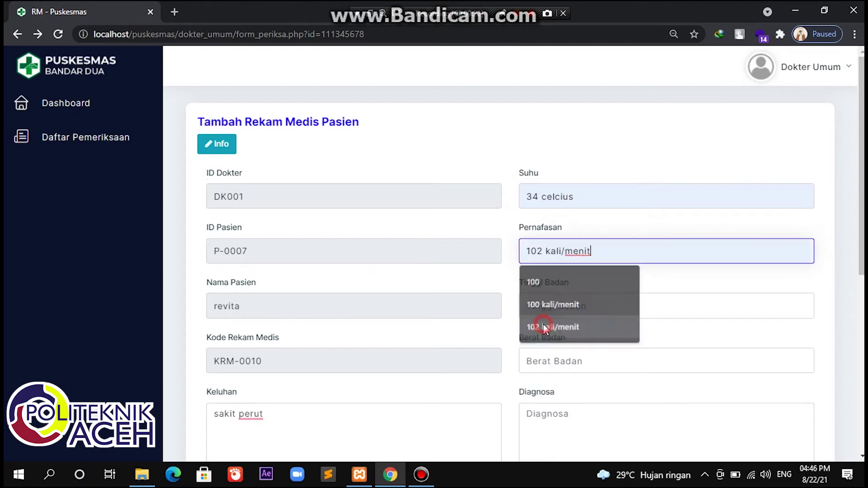
pyautogui.click(554, 310)
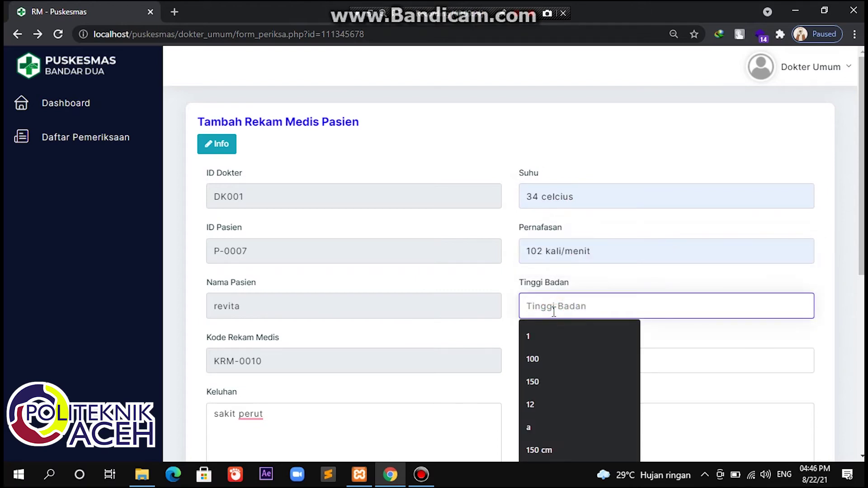
pyautogui.write('150')
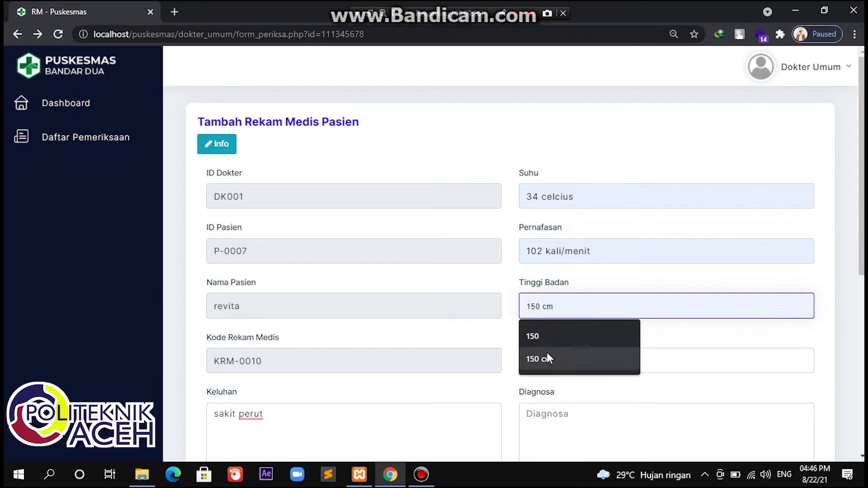
pyautogui.click(548, 357)
pyautogui.click(549, 359)
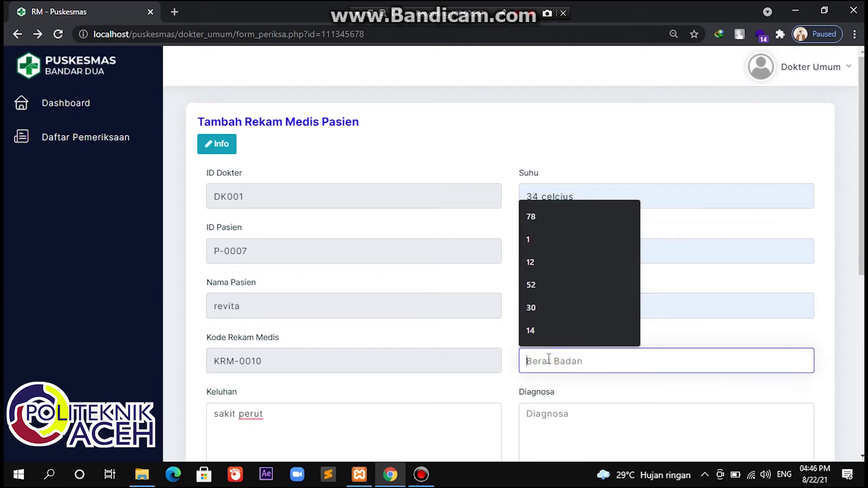
pyautogui.write('60')
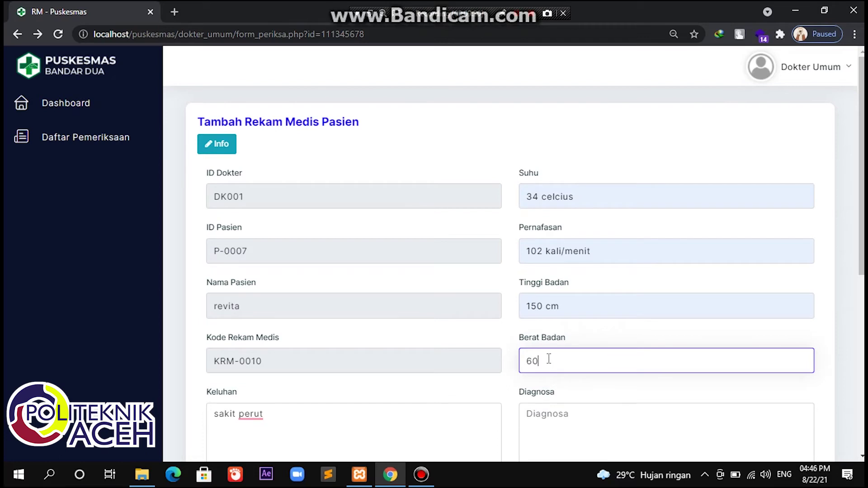
pyautogui.write(' kg')
pyautogui.scroll(-5, 567, 310)
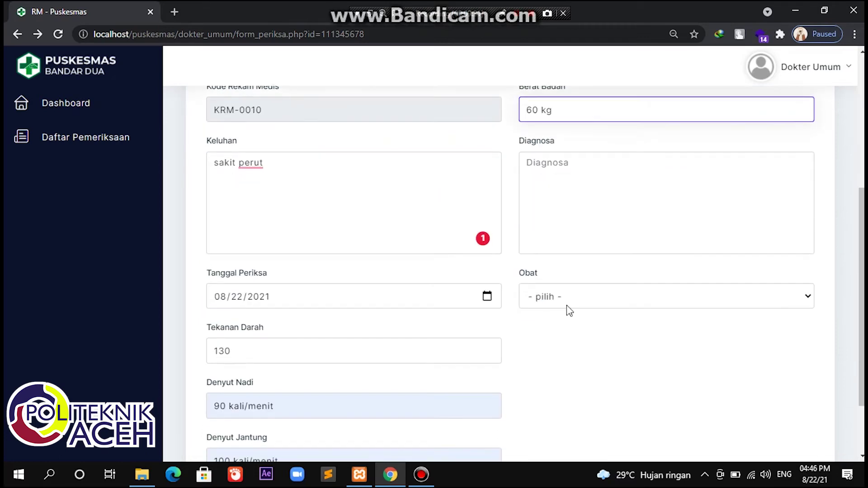
# Step: Enter diagnosis 'lambung' and prescribe Amoksisilin 500 mg and Parasetamol 500 mg
pyautogui.click(602, 188)
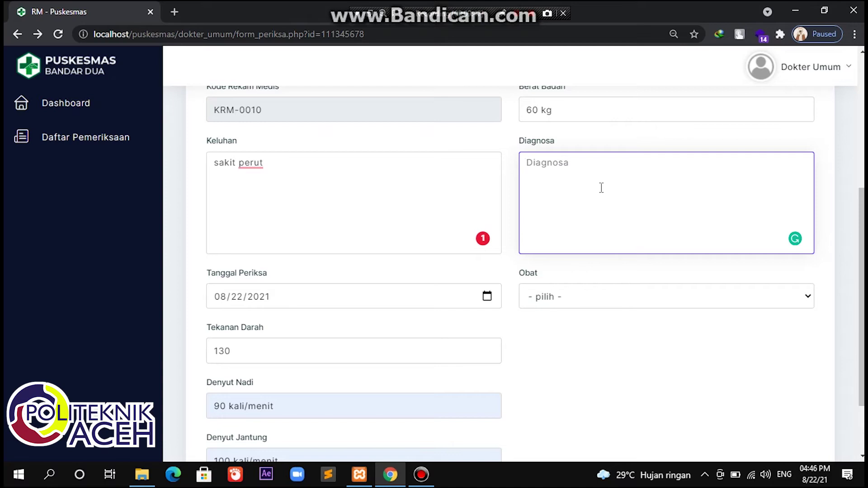
pyautogui.write('lambung')
pyautogui.click(585, 302)
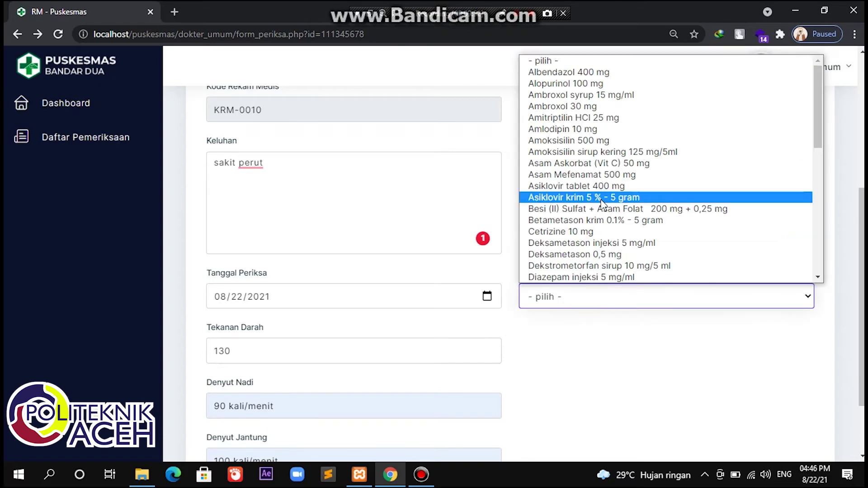
pyautogui.scroll(-6, 603, 203)
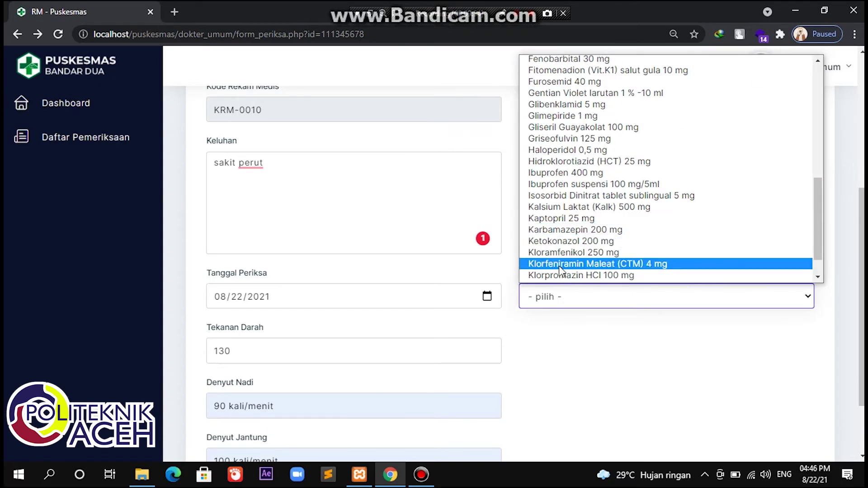
pyautogui.scroll(-1, 561, 270)
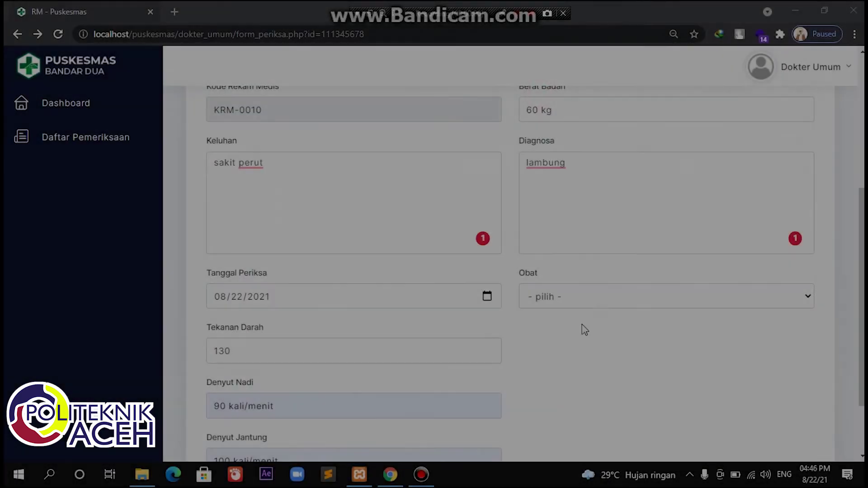
pyautogui.click(597, 297)
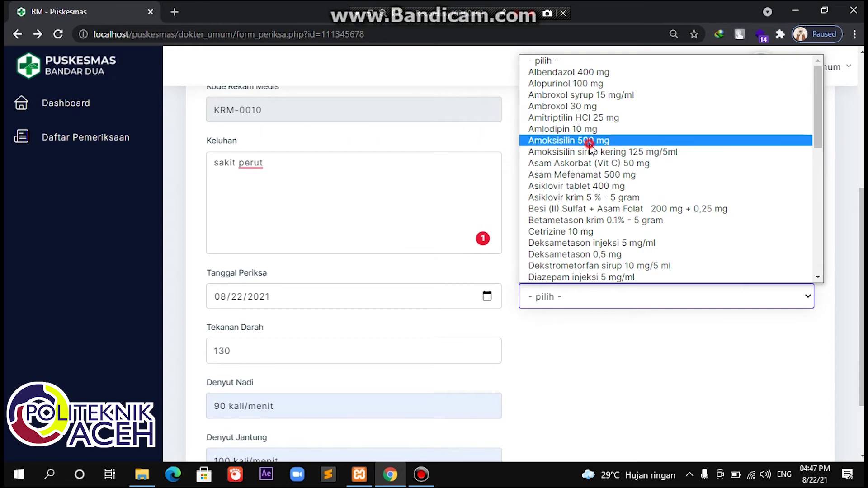
pyautogui.click(586, 141)
pyautogui.click(606, 296)
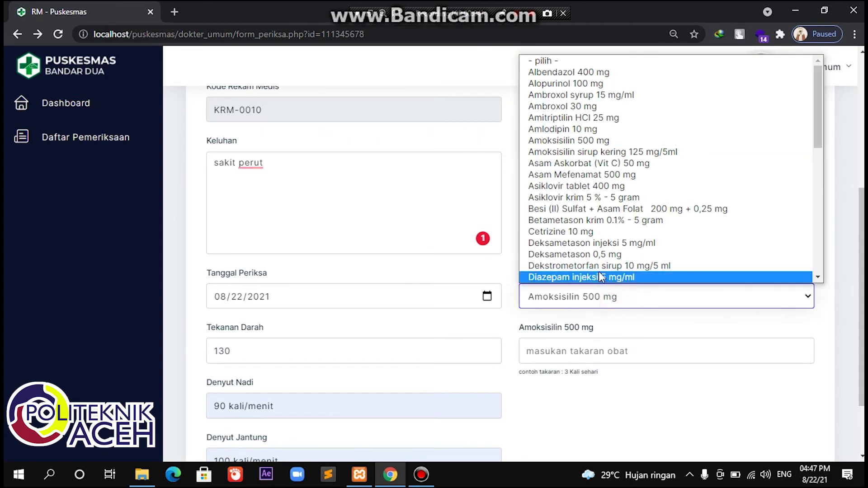
pyautogui.scroll(-6, 600, 269)
pyautogui.scroll(-1, 588, 258)
pyautogui.scroll(3, 581, 248)
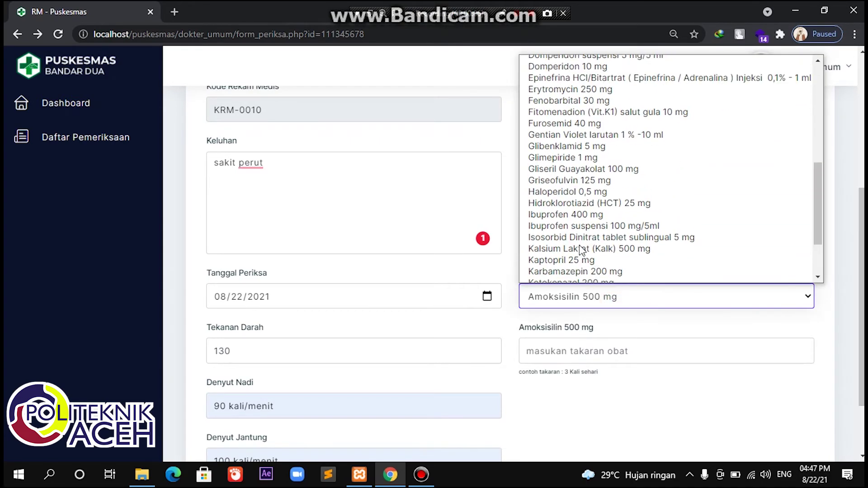
pyautogui.scroll(-3, 581, 249)
pyautogui.scroll(-1, 581, 267)
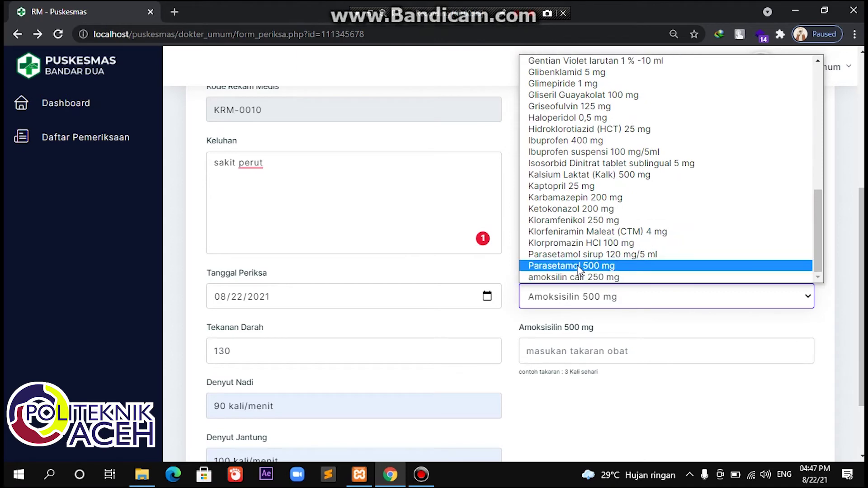
pyautogui.click(580, 267)
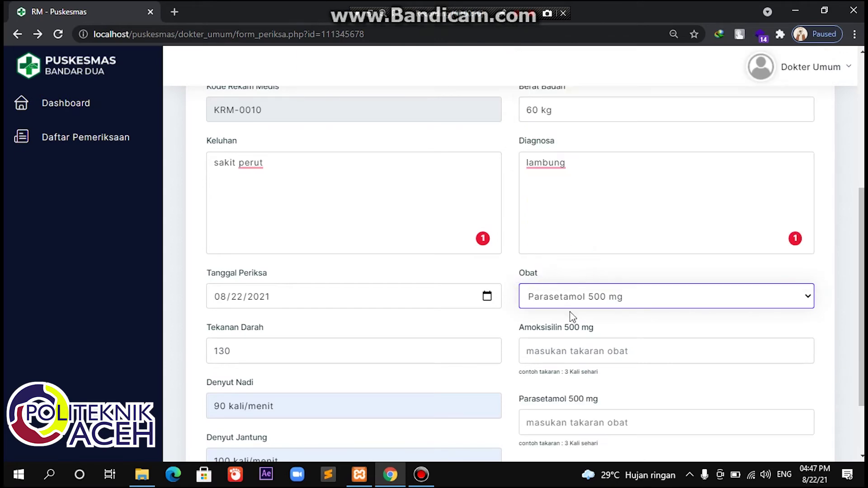
# Step: Set doses to 3 kali sehari for Amoksisilin and 2 kali sehari for Parasetamol, and save
pyautogui.click(566, 346)
pyautogui.scroll(-2, 566, 346)
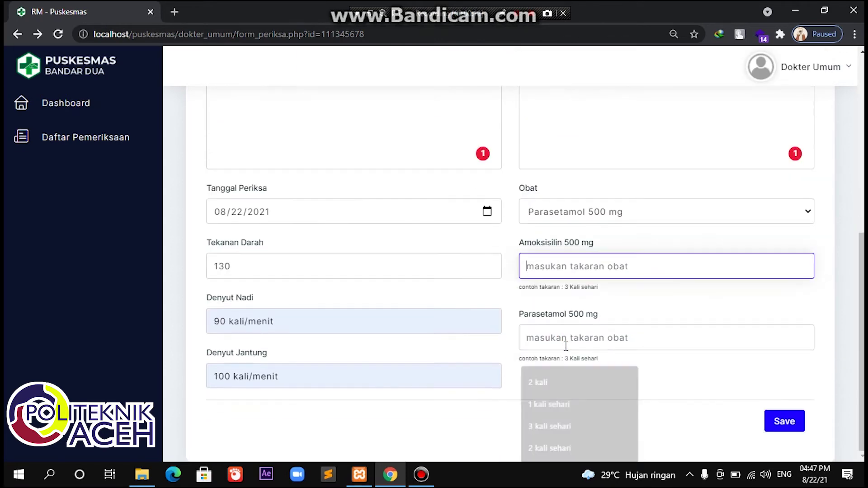
pyautogui.click(584, 272)
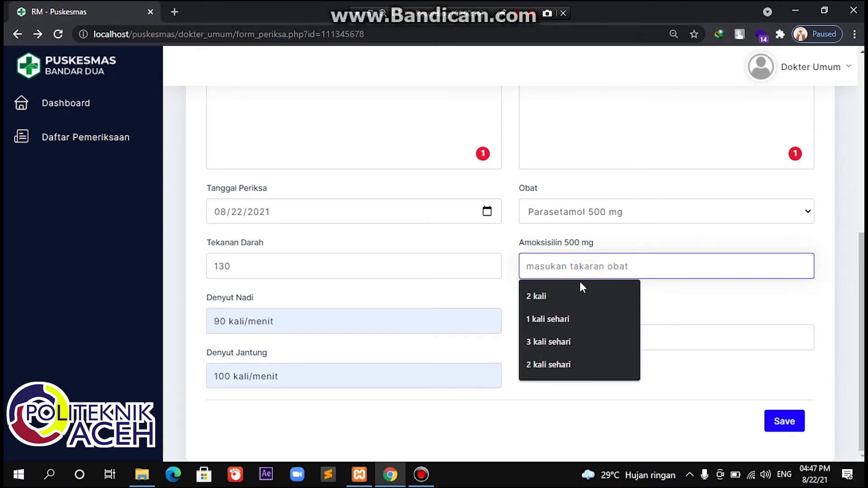
pyautogui.click(553, 337)
pyautogui.click(554, 337)
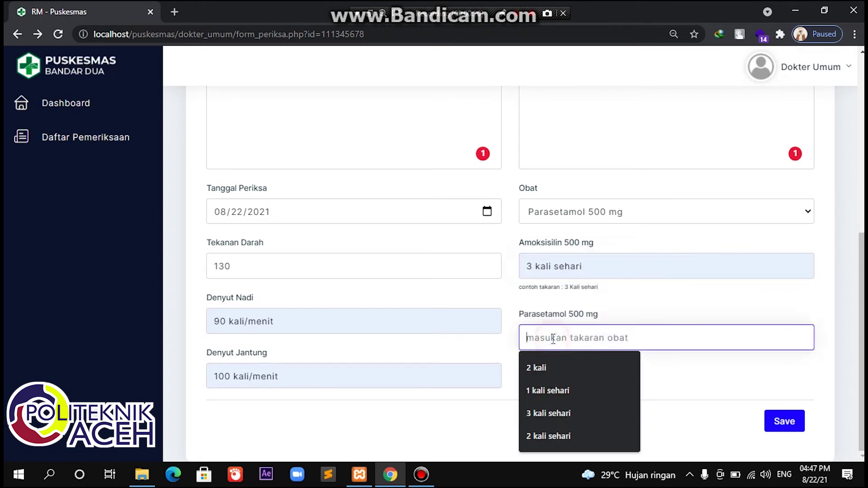
pyautogui.write('2 kali sehari')
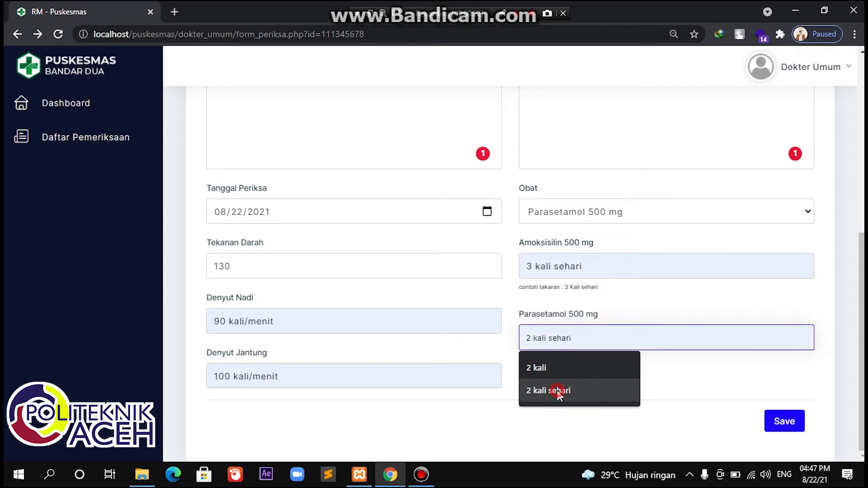
pyautogui.click(557, 390)
pyautogui.click(778, 425)
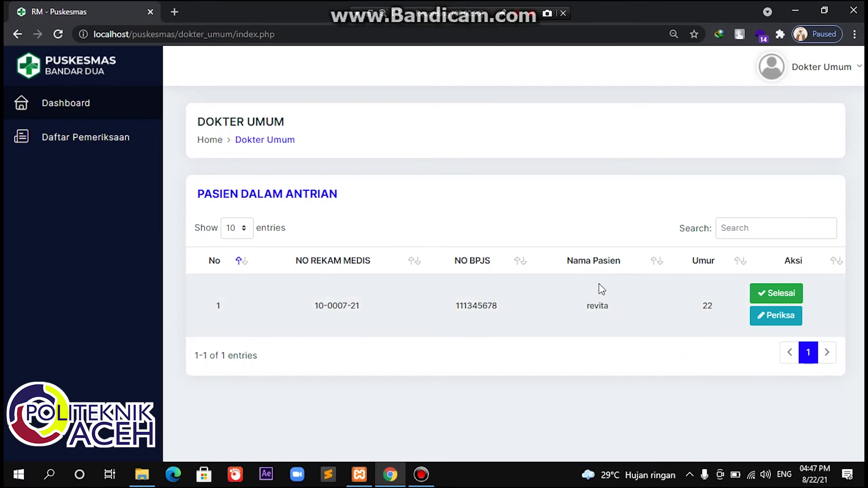
# Step: Mark the queued patient's visit Selesai and view the Daftar Pemeriksaan list
pyautogui.click(772, 298)
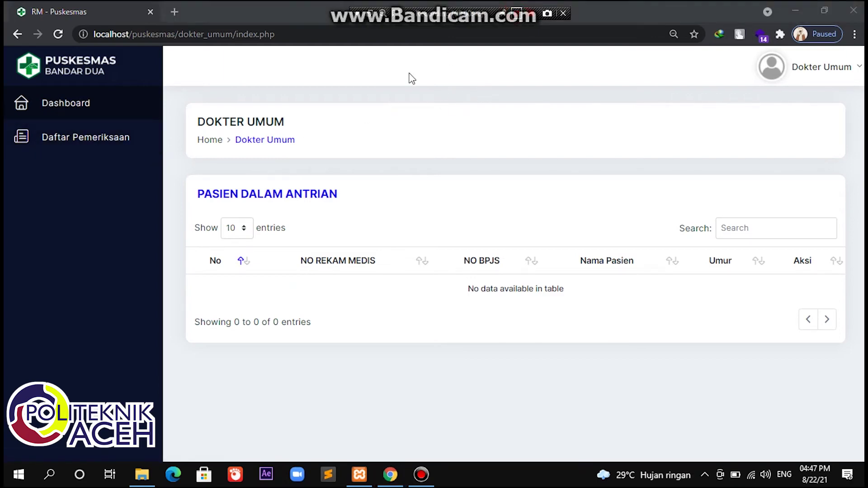
pyautogui.click(123, 143)
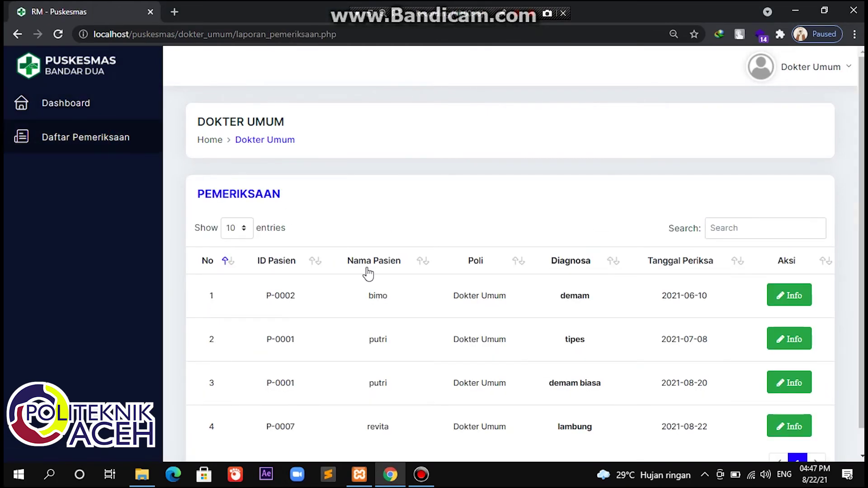
pyautogui.scroll(-1, 392, 339)
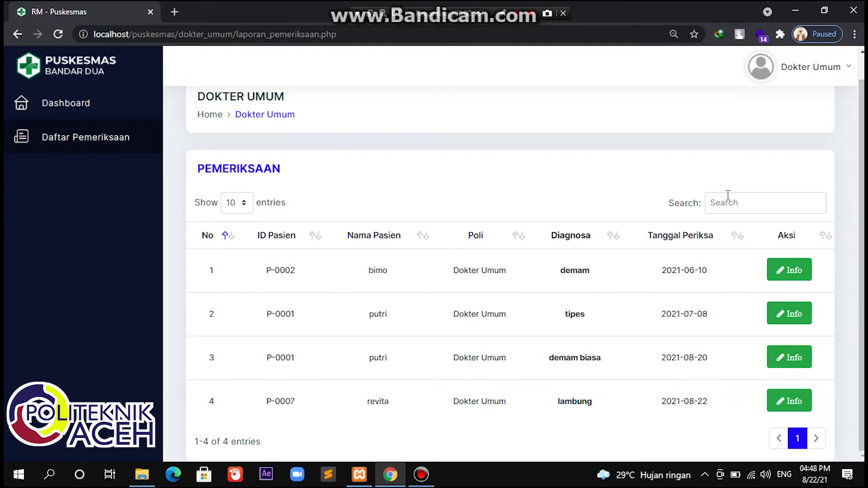
pyautogui.click(831, 73)
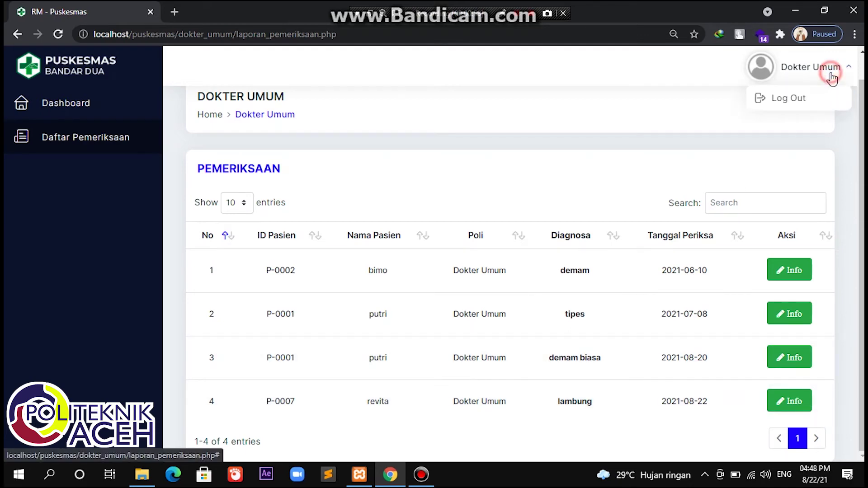
# Step: Log out of Dokter Umum and sign in as the operator
pyautogui.click(817, 94)
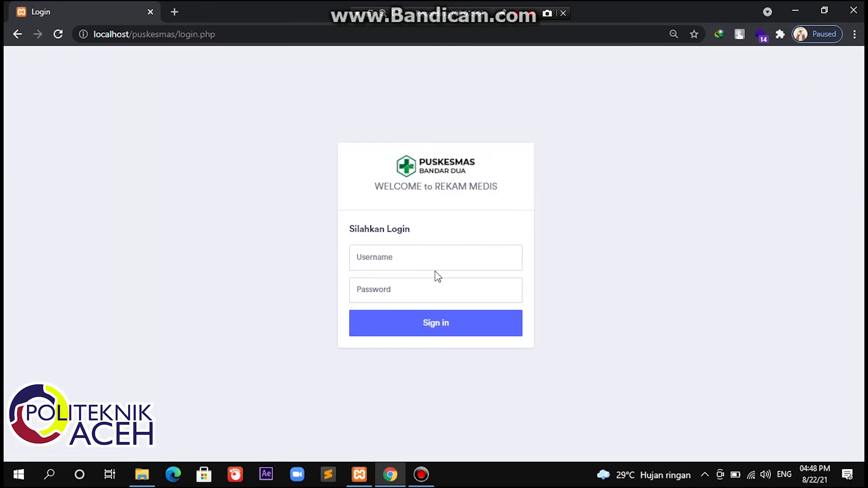
pyautogui.click(434, 262)
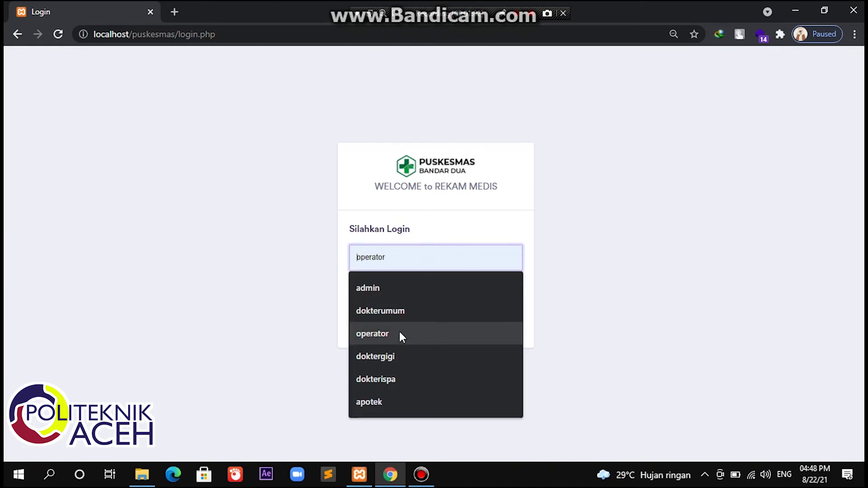
pyautogui.click(401, 334)
pyautogui.click(412, 285)
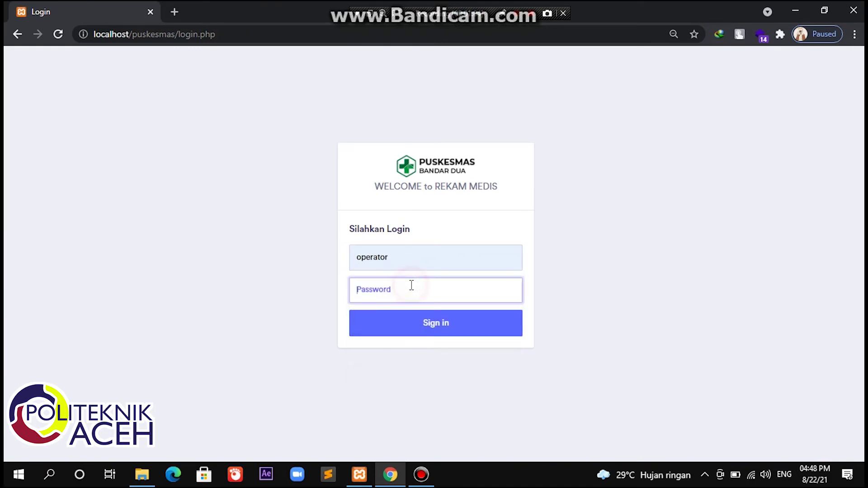
pyautogui.write('o')
pyautogui.press('Return')
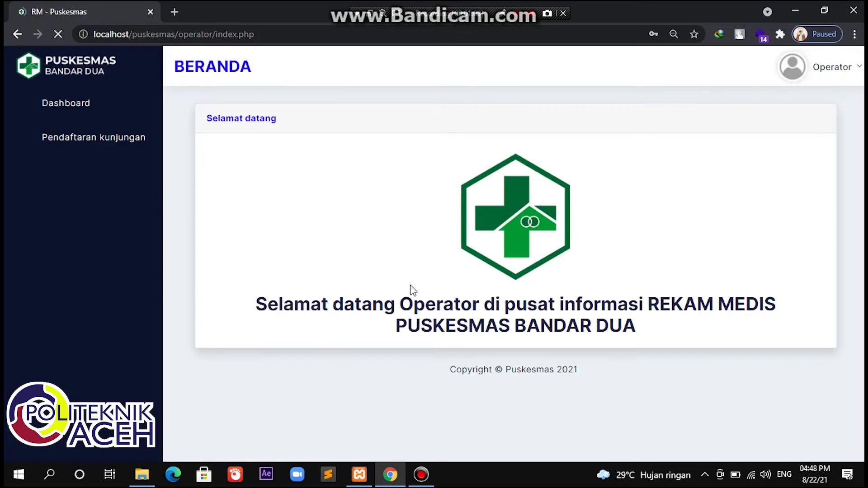
# Step: Register a visit for patient P-0006 with the Dokter Gigi
pyautogui.click(97, 138)
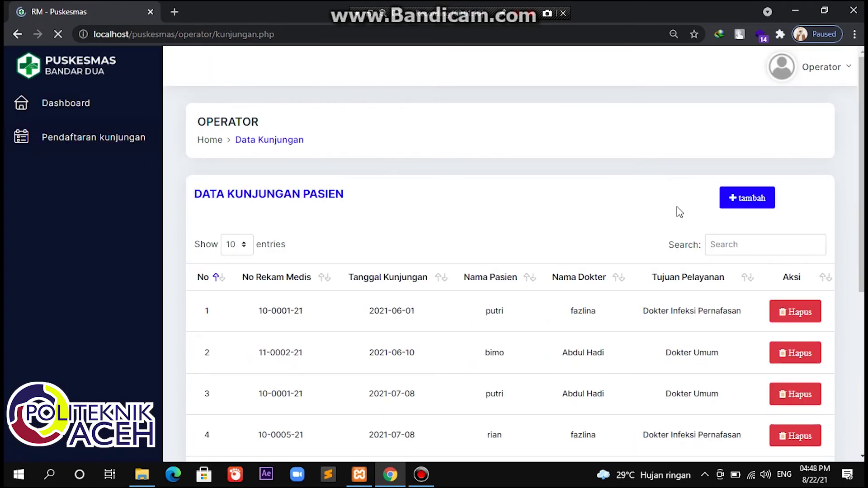
pyautogui.click(744, 198)
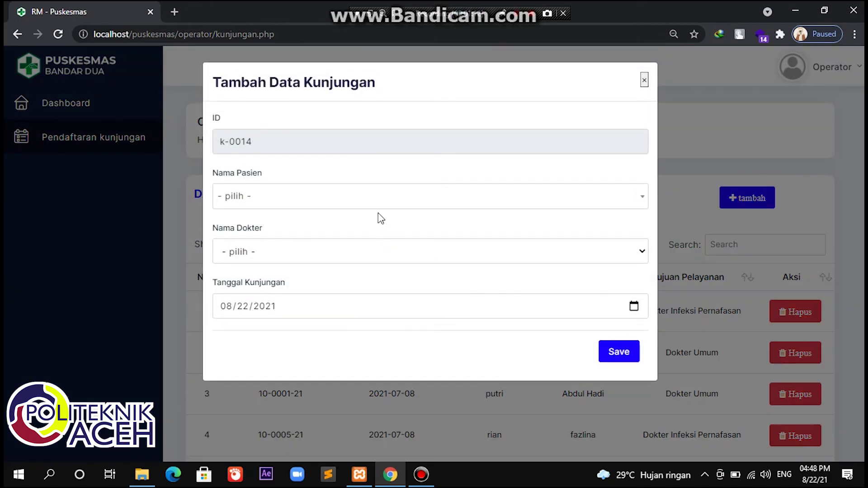
pyautogui.click(379, 206)
pyautogui.scroll(-1, 326, 311)
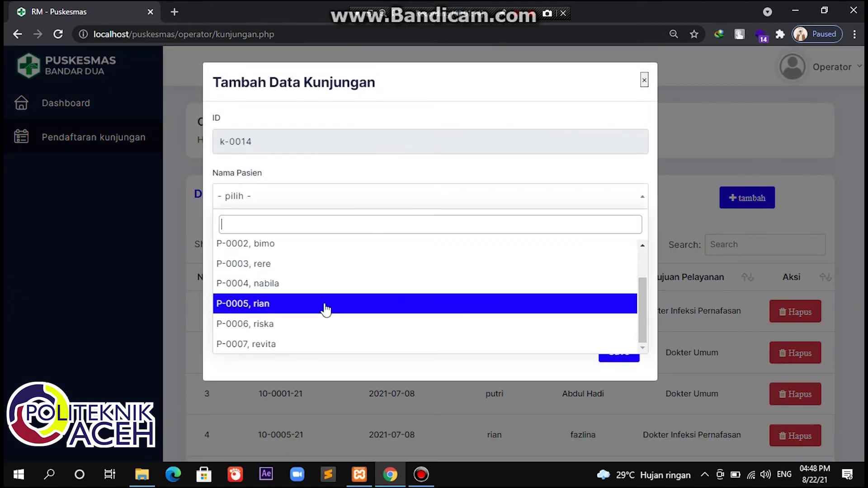
pyautogui.click(290, 325)
pyautogui.click(309, 249)
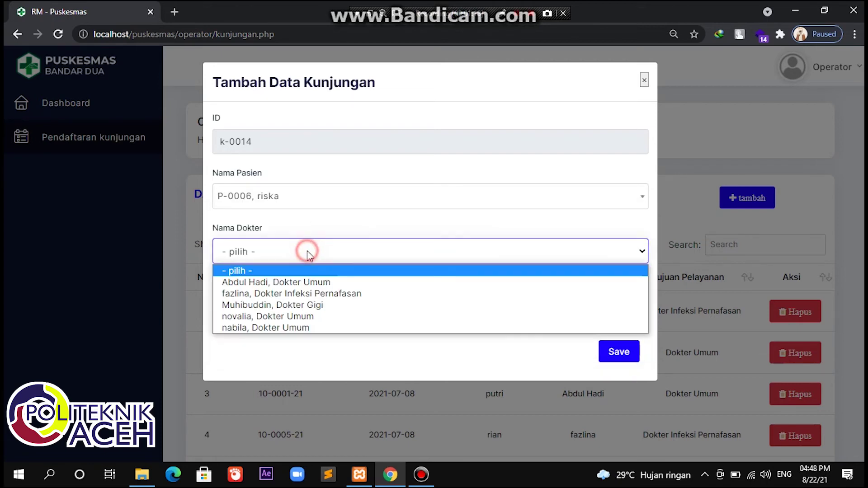
pyautogui.click(297, 306)
pyautogui.click(628, 359)
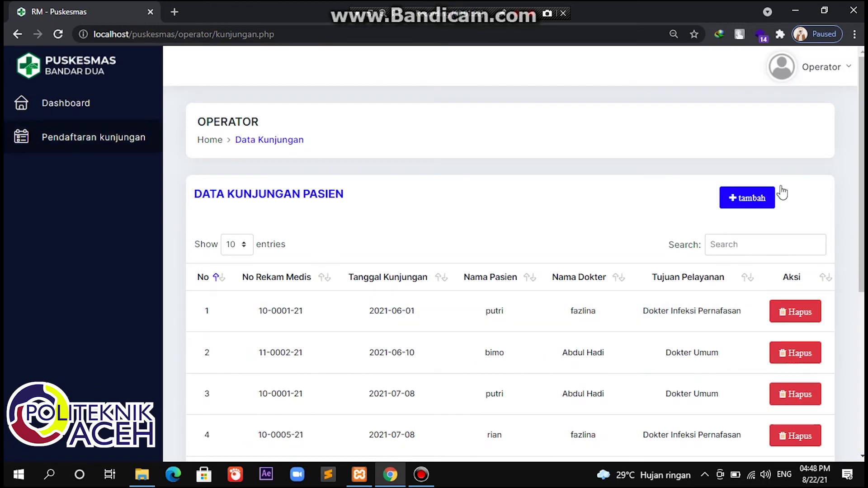
# Step: Register bimo's (P-0002) visit with the Dokter Infeksi Pernafasan, then log out
pyautogui.click(766, 197)
pyautogui.click(325, 191)
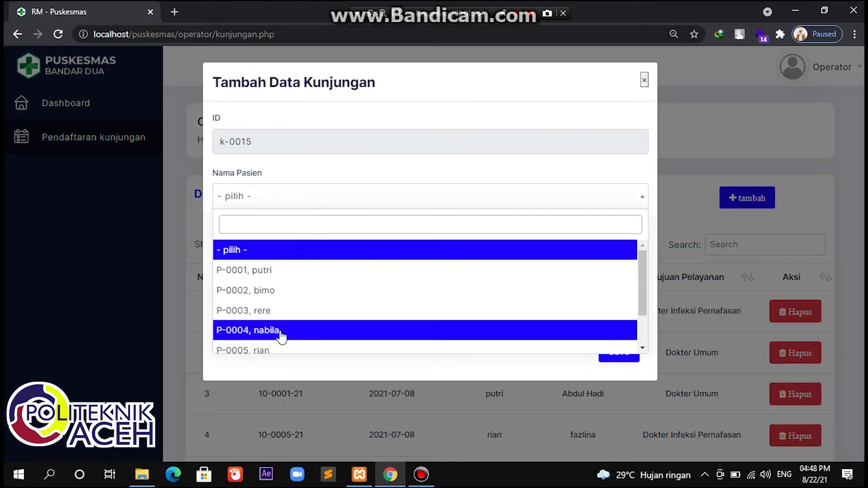
pyautogui.click(291, 294)
pyautogui.click(291, 256)
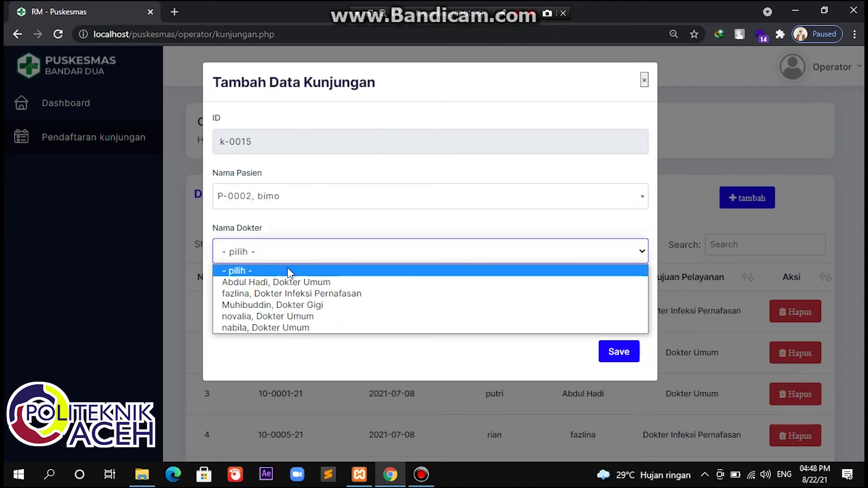
pyautogui.click(291, 294)
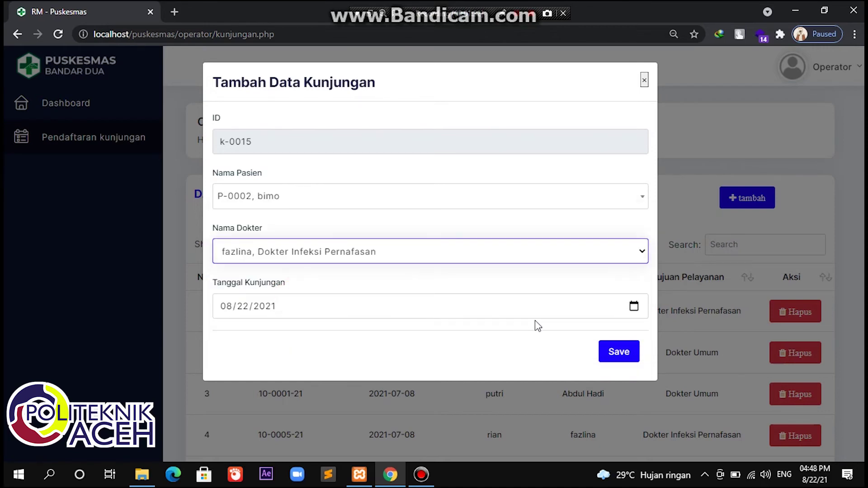
pyautogui.click(622, 355)
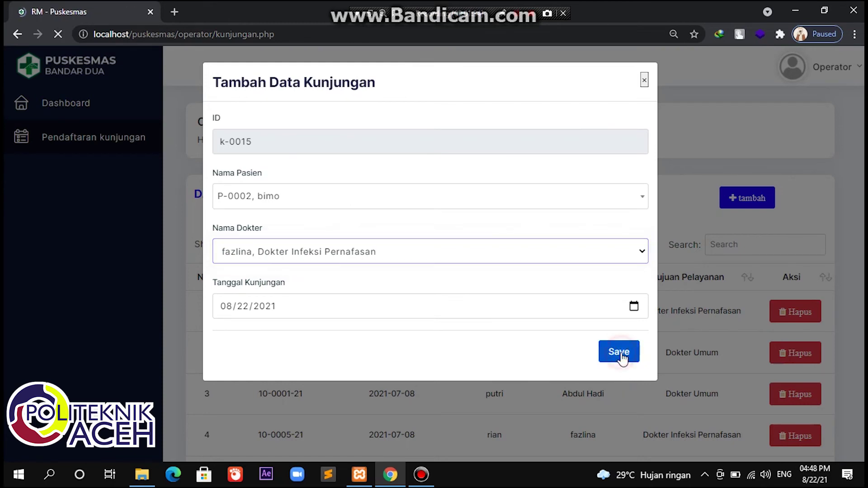
pyautogui.scroll(-6, 557, 375)
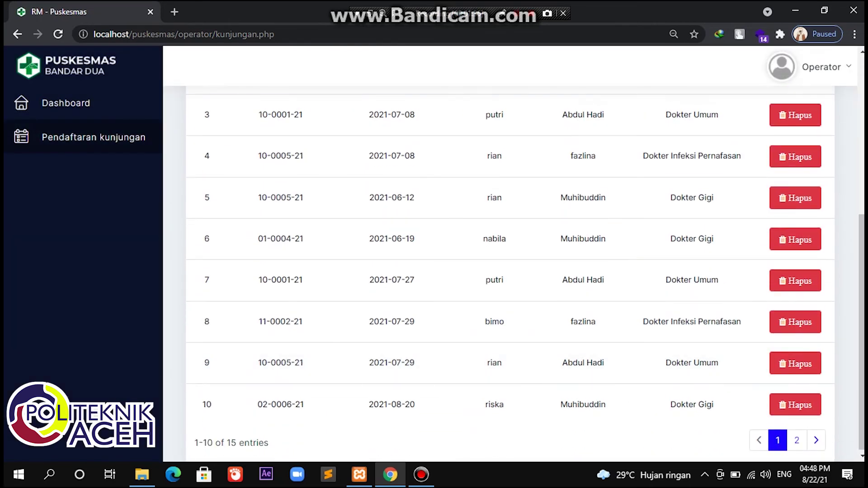
pyautogui.click(834, 70)
pyautogui.click(809, 93)
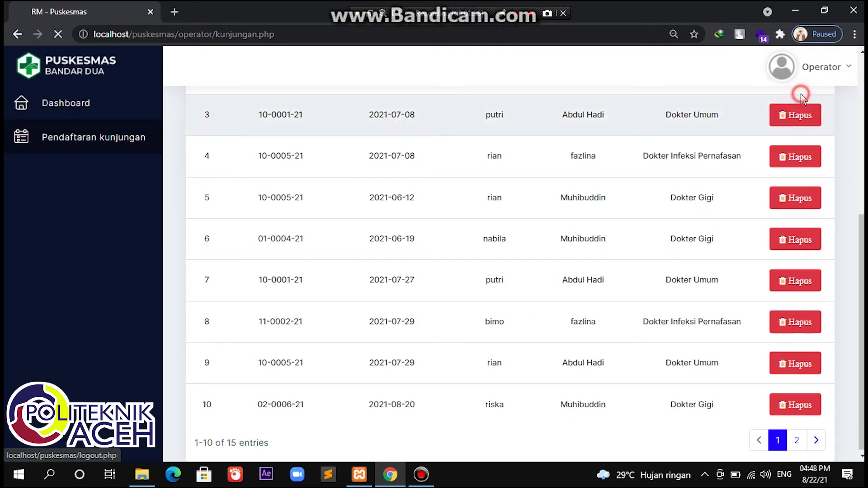
# Step: Sign in with the doktergigi username and its password
pyautogui.click(416, 258)
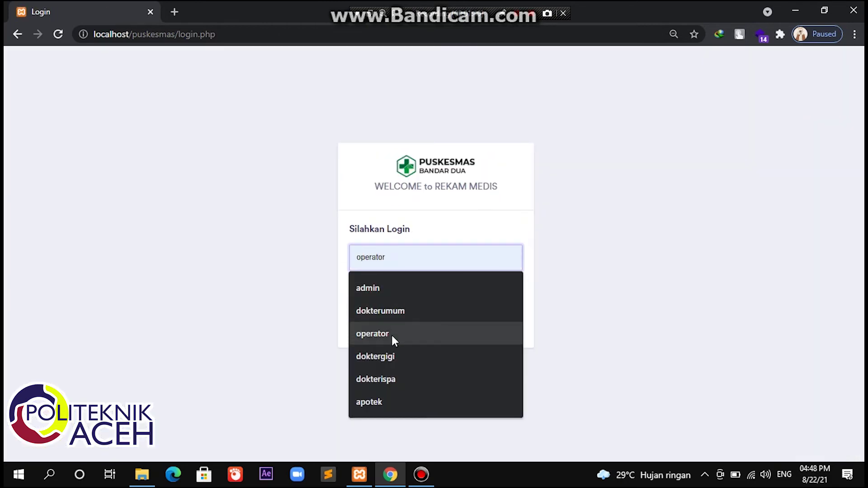
pyautogui.click(391, 357)
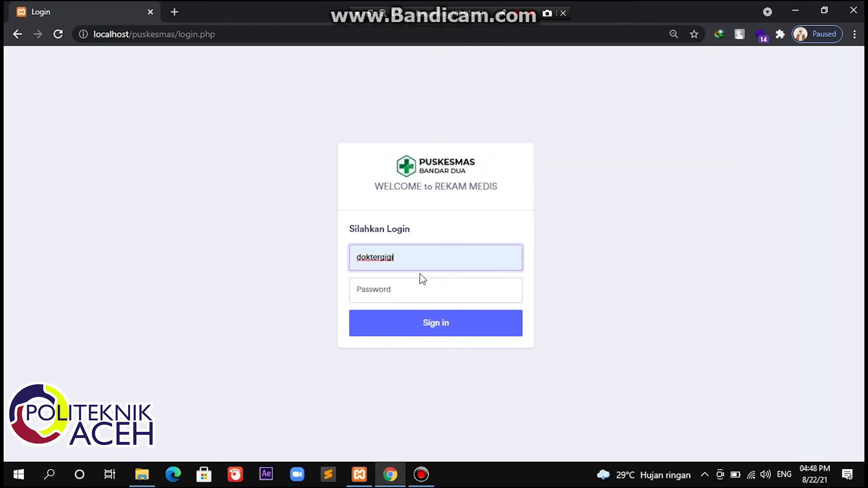
pyautogui.click(404, 297)
pyautogui.write('1234')
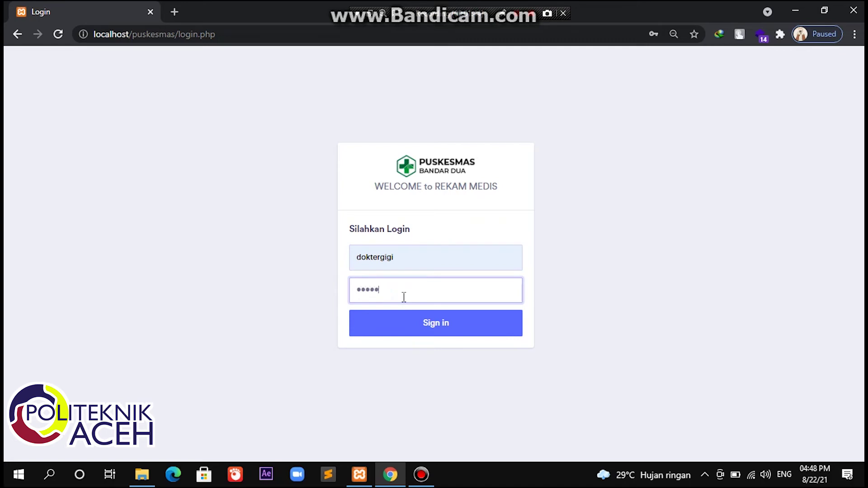
pyautogui.click(412, 322)
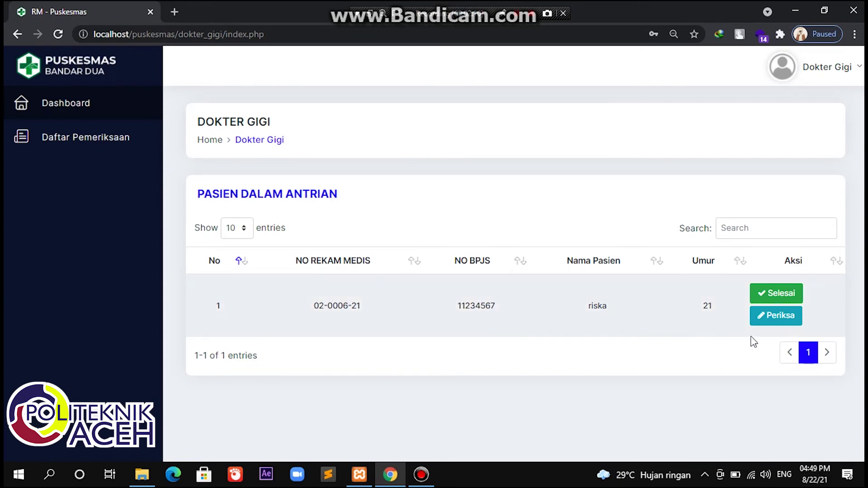
# Step: Start riska's exam with complaint 'sakit gigi', weight 40 kg and diagnosis 'cabut gigi'
pyautogui.click(778, 325)
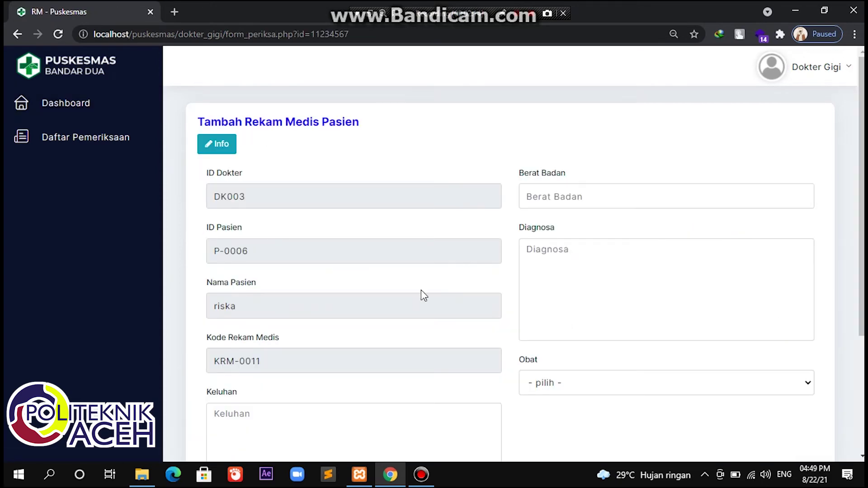
pyautogui.scroll(-3, 422, 289)
pyautogui.click(376, 245)
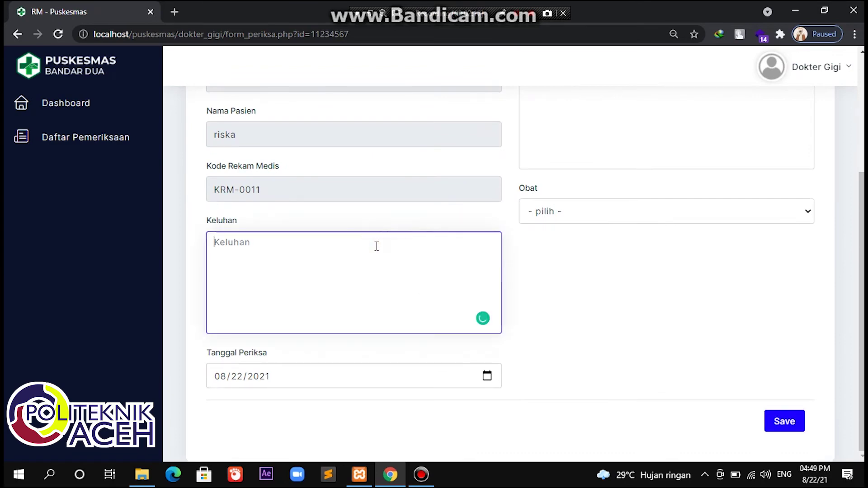
pyautogui.write('sakit gigi')
pyautogui.scroll(4, 376, 246)
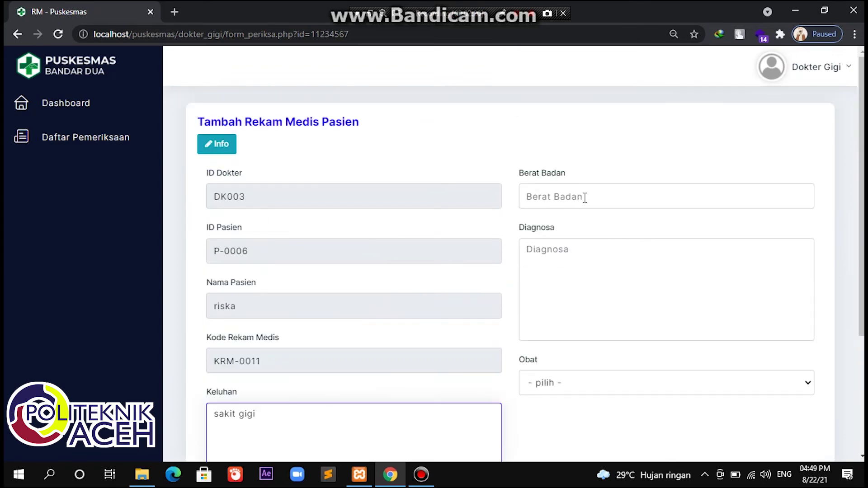
pyautogui.click(585, 198)
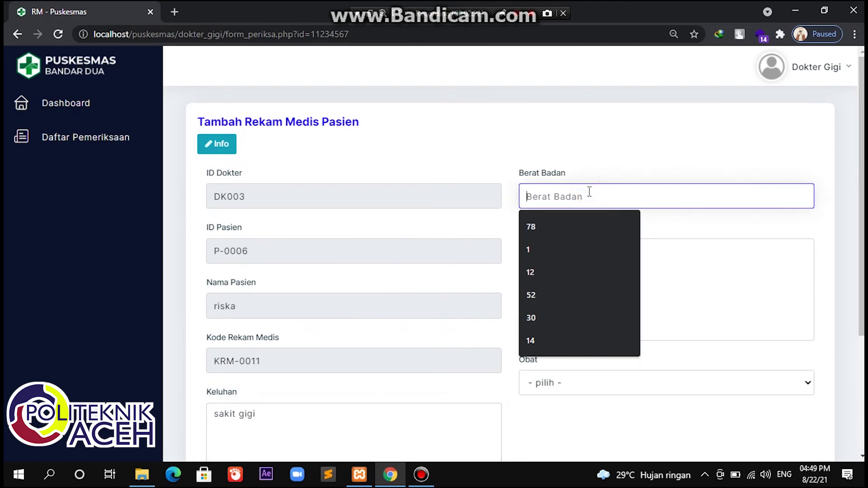
pyautogui.write('40 kg')
pyautogui.click(601, 226)
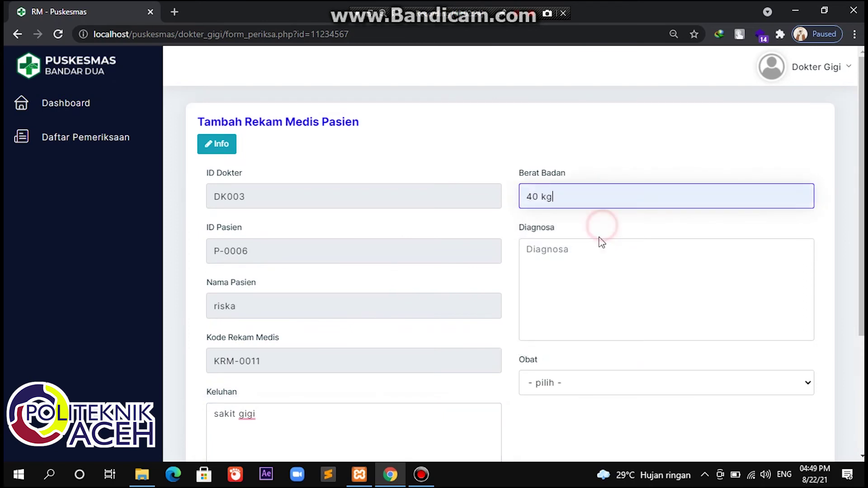
pyautogui.click(597, 246)
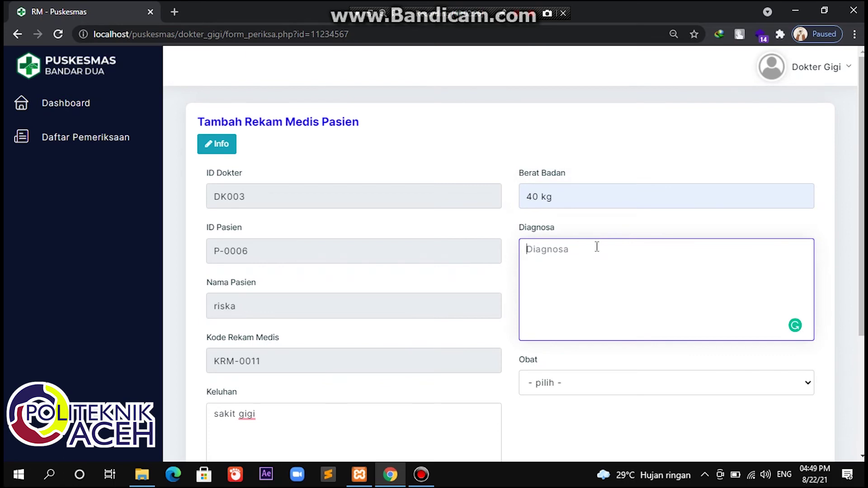
pyautogui.write('cabut gigi')
# Step: Prescribe Parasetamol sirup 120 mg/5 ml at 3 kali sehari, save the exam, and mark it finished
pyautogui.scroll(-4, 597, 246)
pyautogui.click(606, 215)
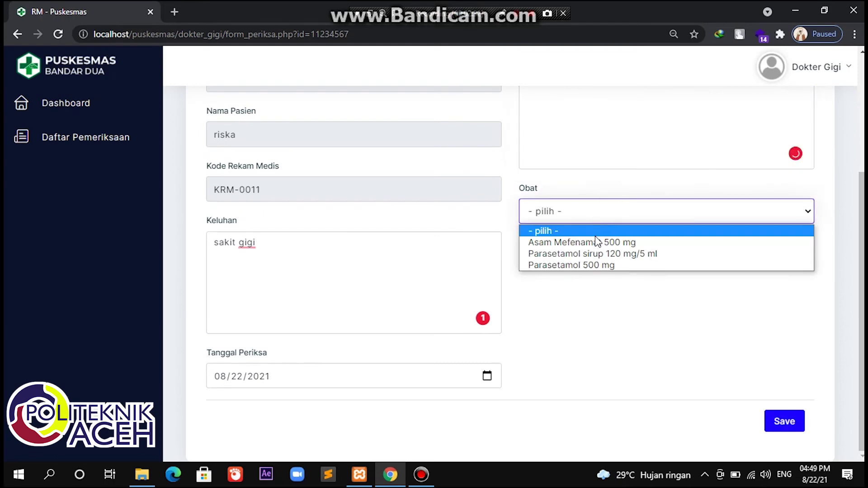
pyautogui.click(594, 252)
pyautogui.click(582, 268)
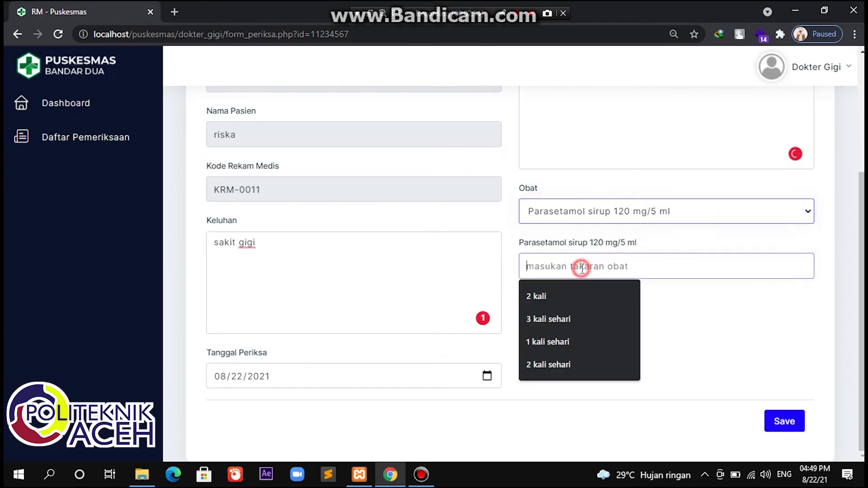
pyautogui.click(565, 318)
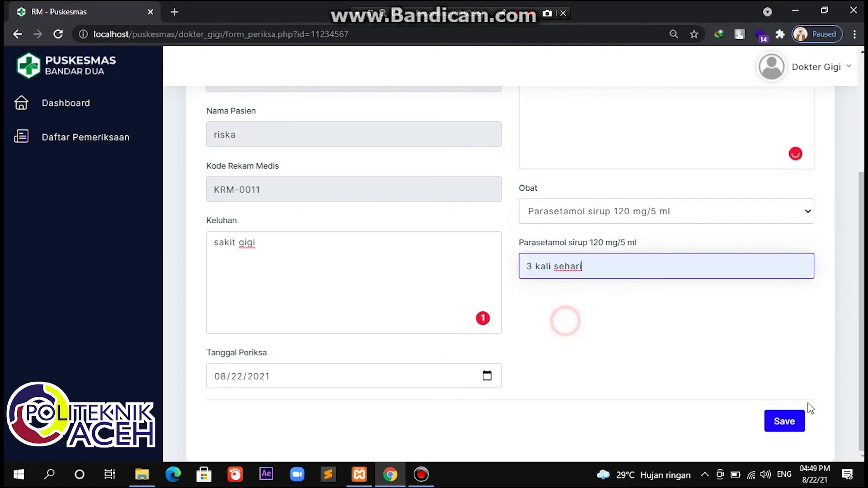
pyautogui.click(785, 422)
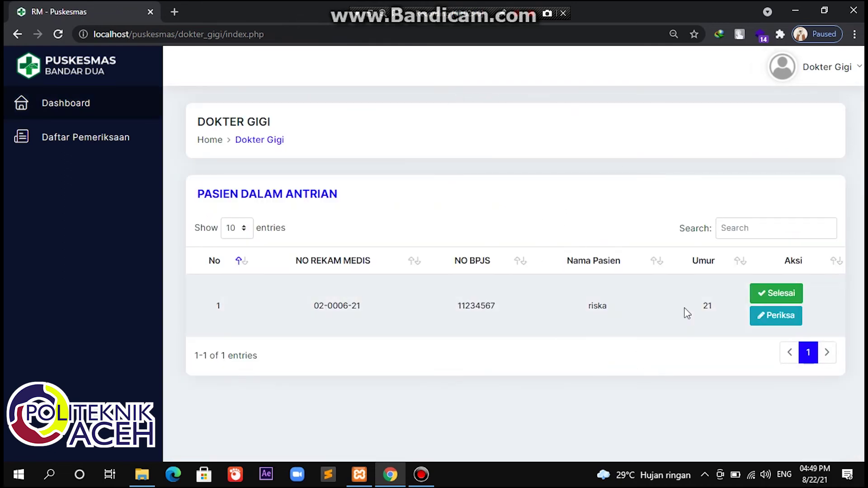
pyautogui.click(785, 299)
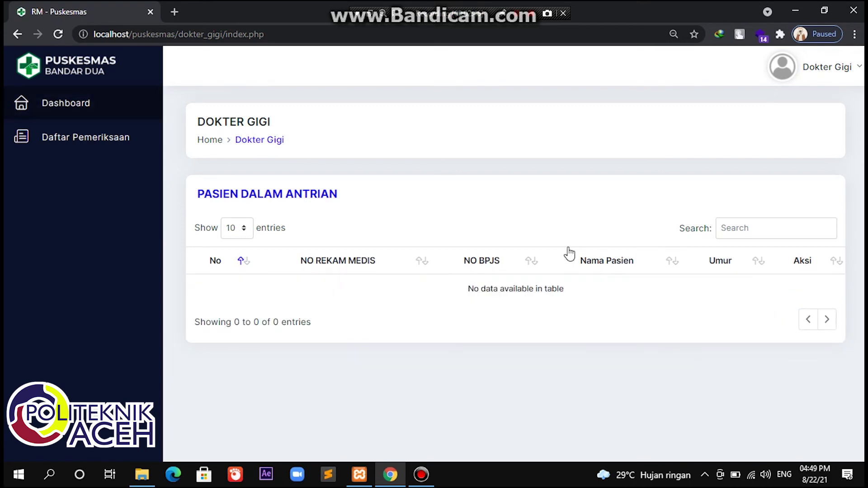
# Step: Show Daftar Pemeriksaan and scroll to riska's 2021-08-22 cabut gigi entry, fourth of four
pyautogui.click(520, 19)
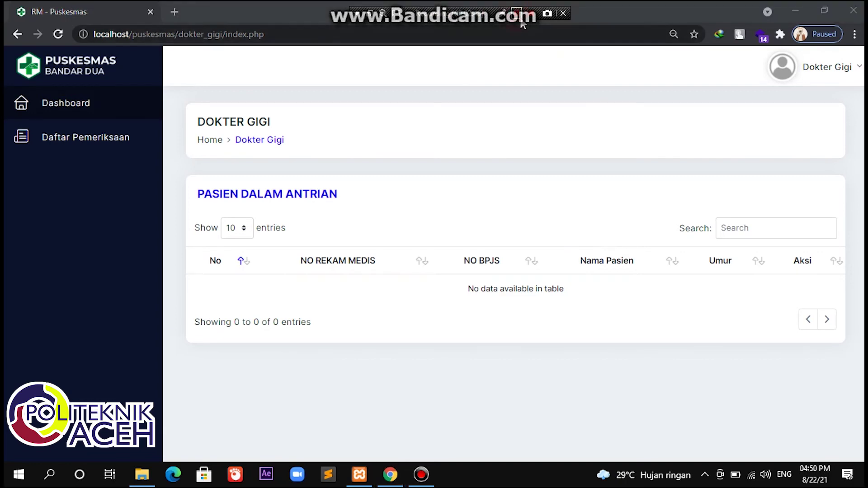
pyautogui.click(128, 153)
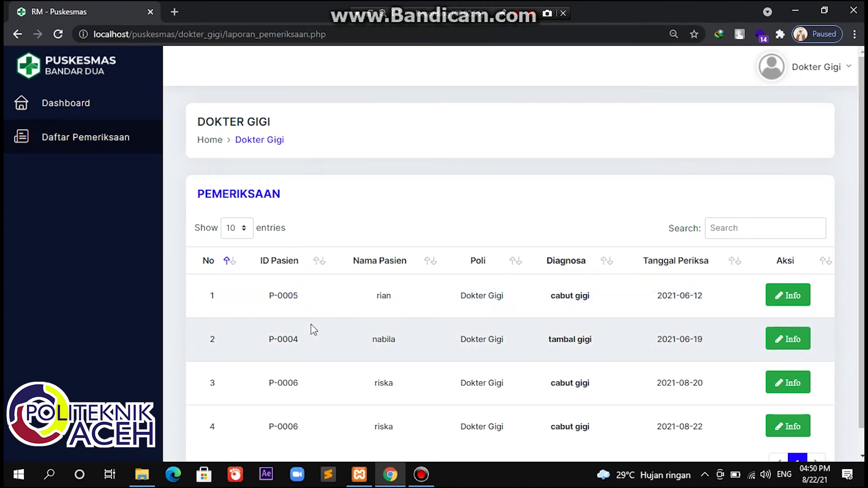
pyautogui.scroll(-1, 313, 329)
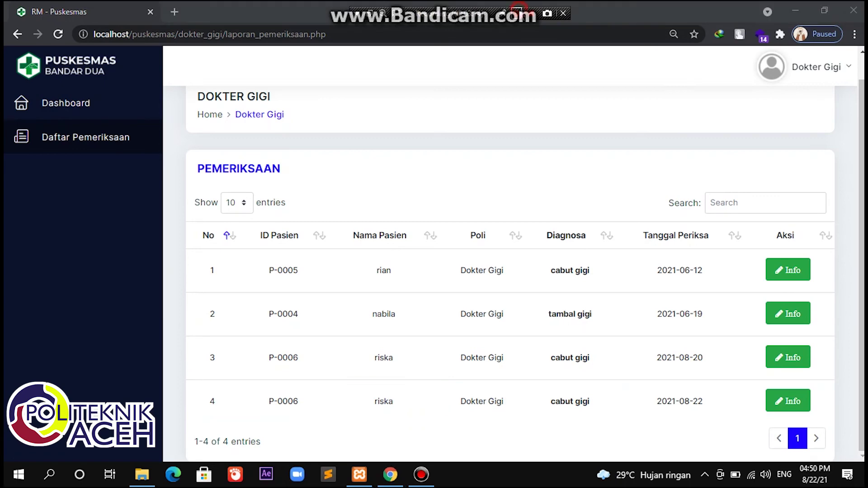
pyautogui.click(812, 69)
# Step: Log out of Dokter Gigi and sign in as dokterispa with its password
pyautogui.click(787, 105)
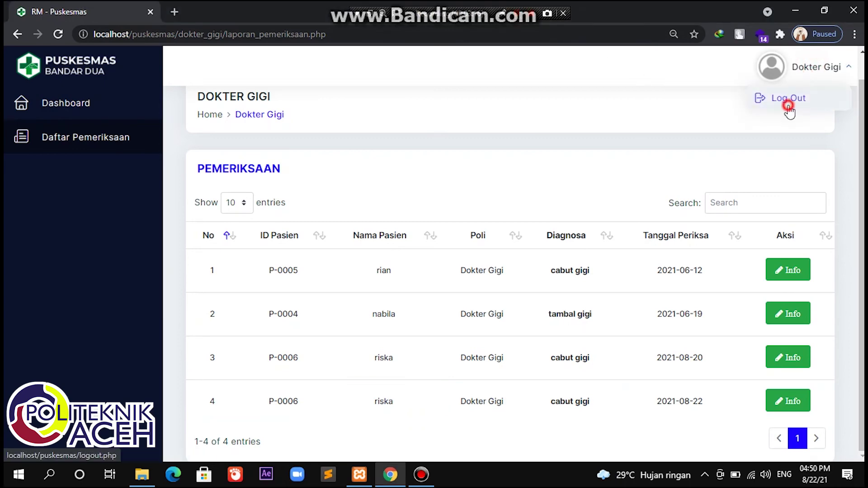
pyautogui.click(424, 263)
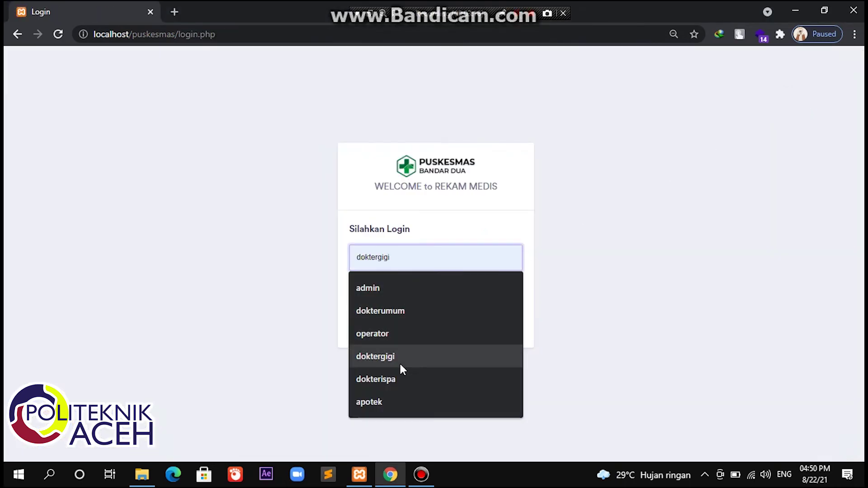
pyautogui.click(393, 380)
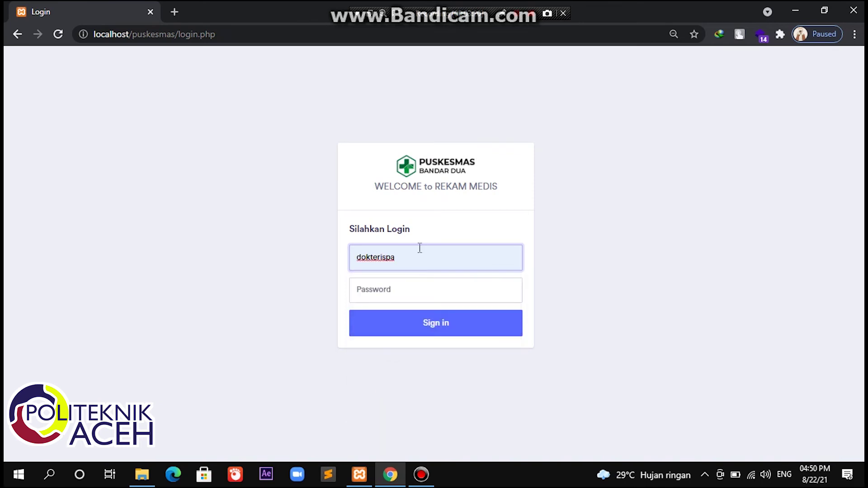
pyautogui.moveTo(412, 257); pyautogui.dragTo(335, 270)
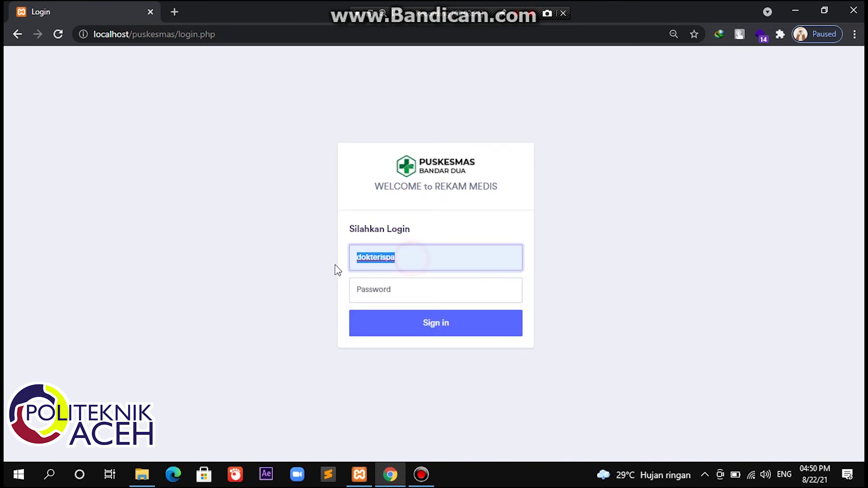
pyautogui.click(373, 282)
pyautogui.write('dokterispa')
pyautogui.click(386, 320)
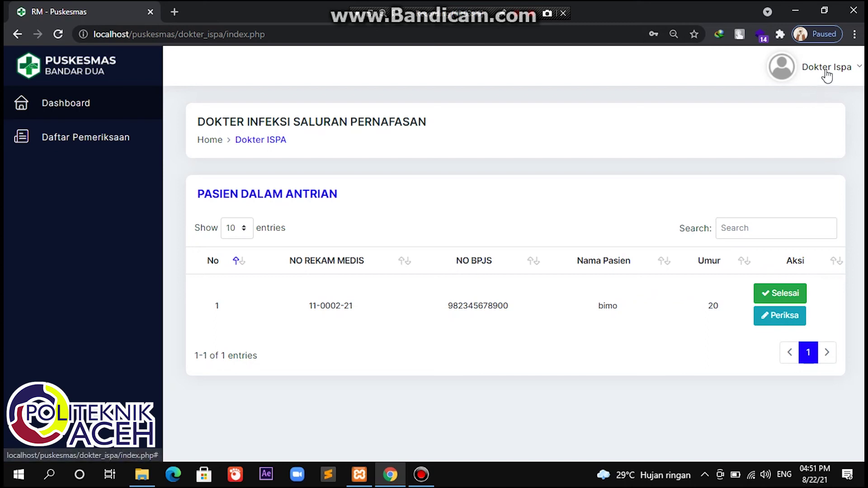
# Step: Open bimo's exam form, review his earlier demam and covid-19 records, then return to the form
pyautogui.click(777, 317)
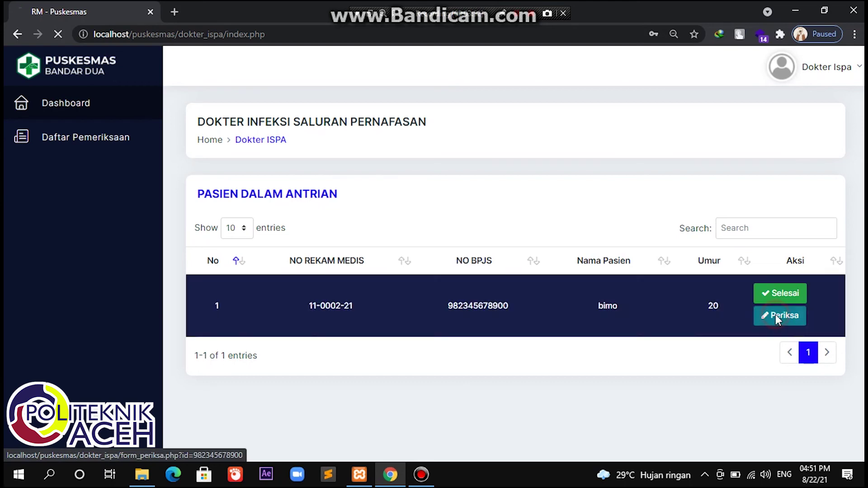
pyautogui.scroll(-3, 460, 239)
pyautogui.scroll(-1, 460, 240)
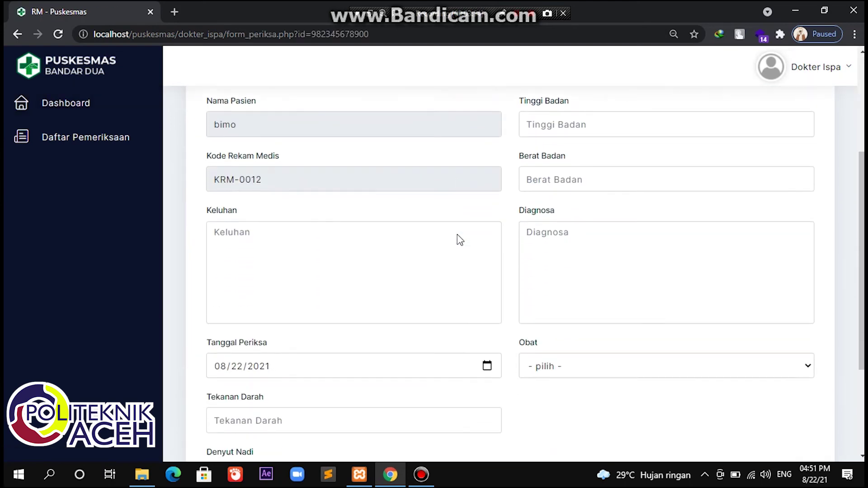
pyautogui.click(374, 237)
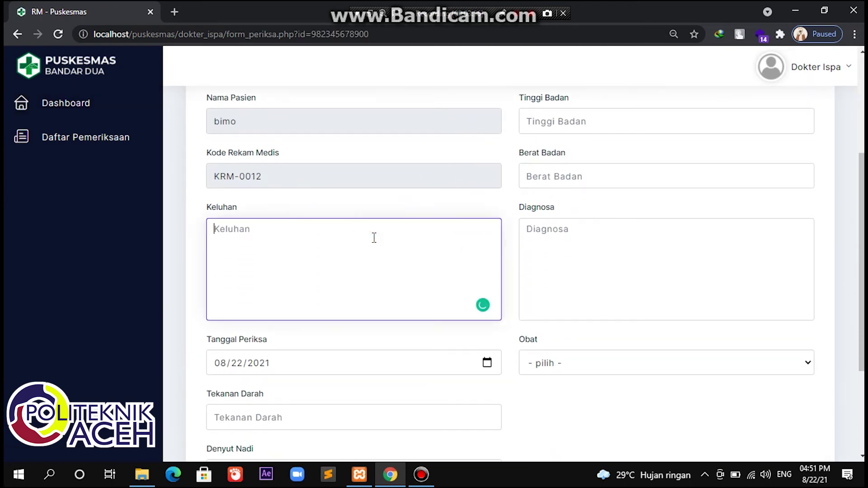
pyautogui.scroll(4, 374, 238)
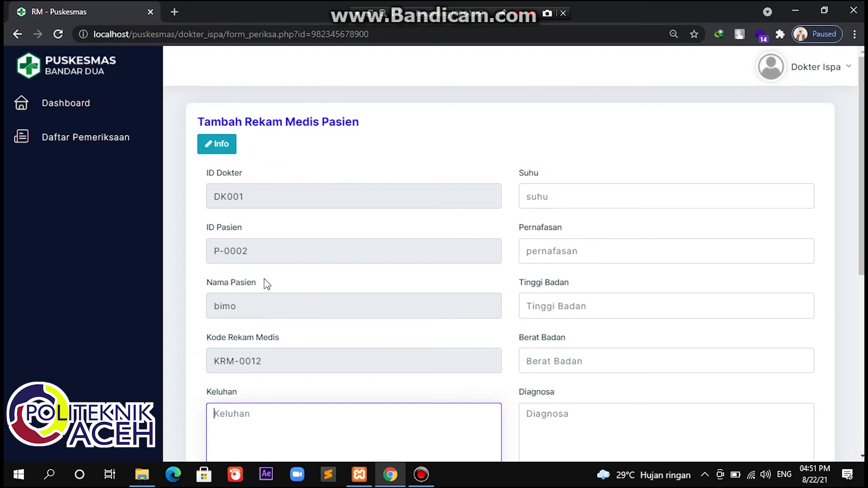
pyautogui.click(224, 153)
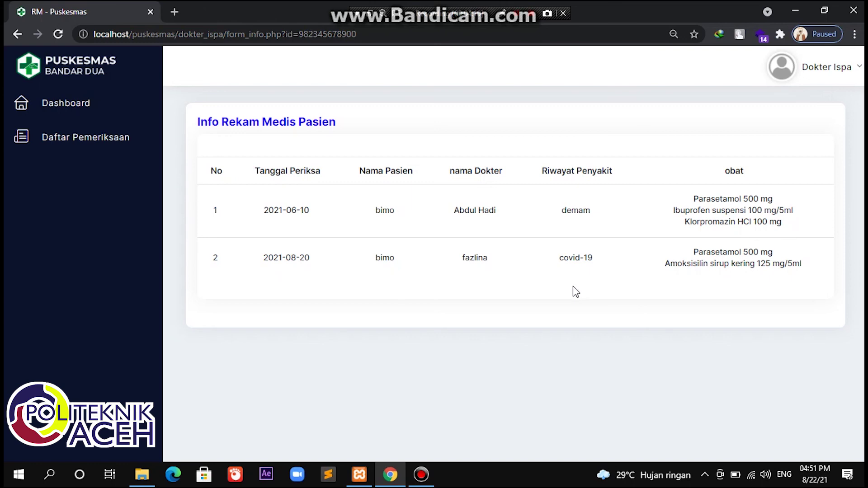
pyautogui.click(17, 35)
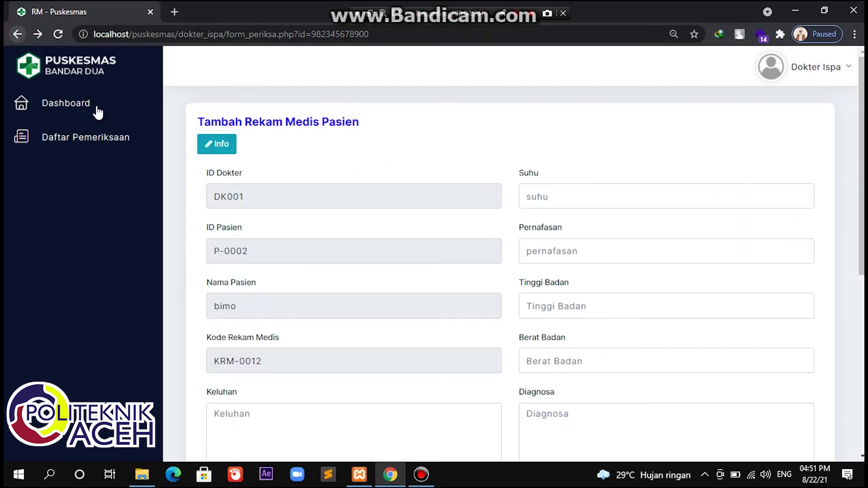
# Step: Enter complaint 'sakit tenggorokan' and blood pressure 130
pyautogui.scroll(-2, 286, 352)
pyautogui.click(280, 316)
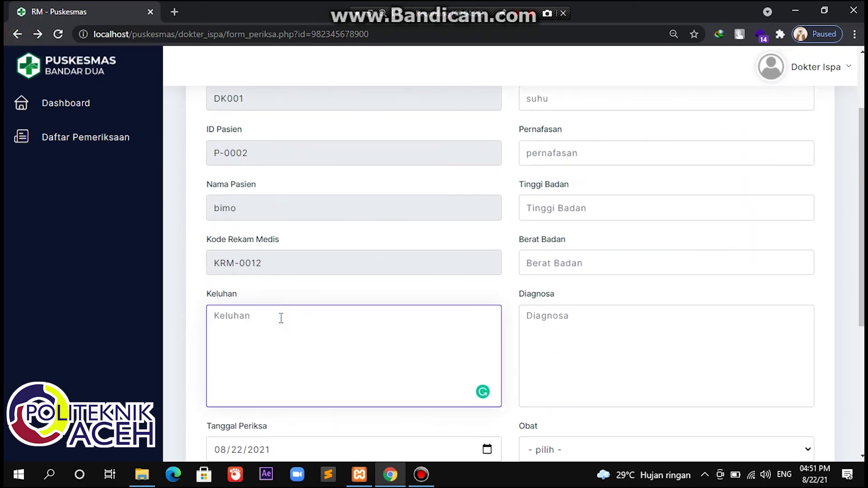
pyautogui.write('sakit tenggorokan')
pyautogui.scroll(-1, 281, 318)
pyautogui.scroll(-3, 281, 318)
pyautogui.click(300, 305)
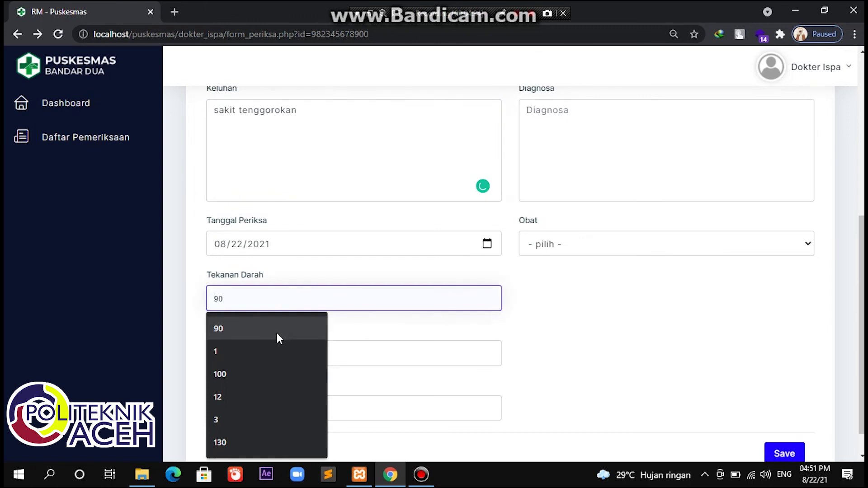
pyautogui.write('130')
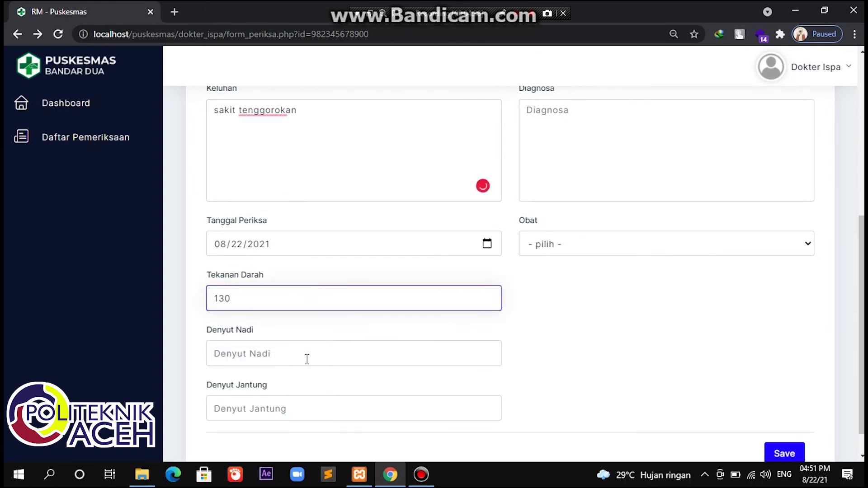
# Step: Set pulse rate to 120 kali/menit and heart rate to 100 kali/menit
pyautogui.click(307, 357)
pyautogui.write('12')
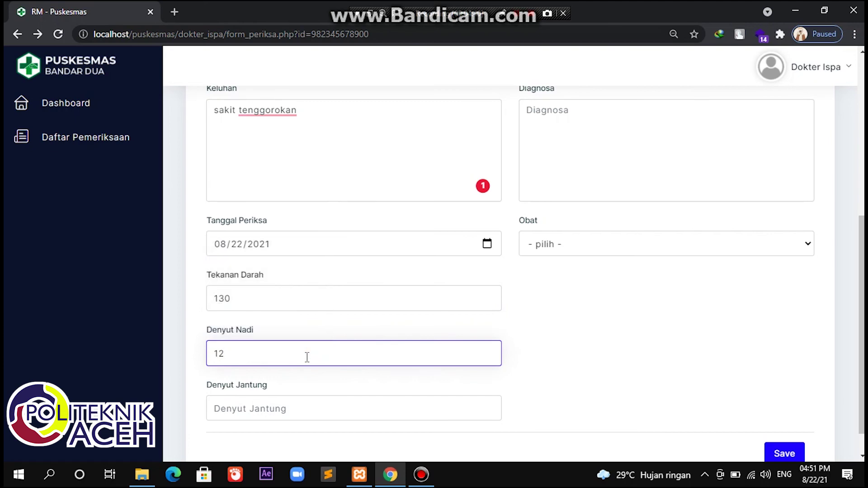
pyautogui.write('0 kali/menit')
pyautogui.scroll(-1, 306, 357)
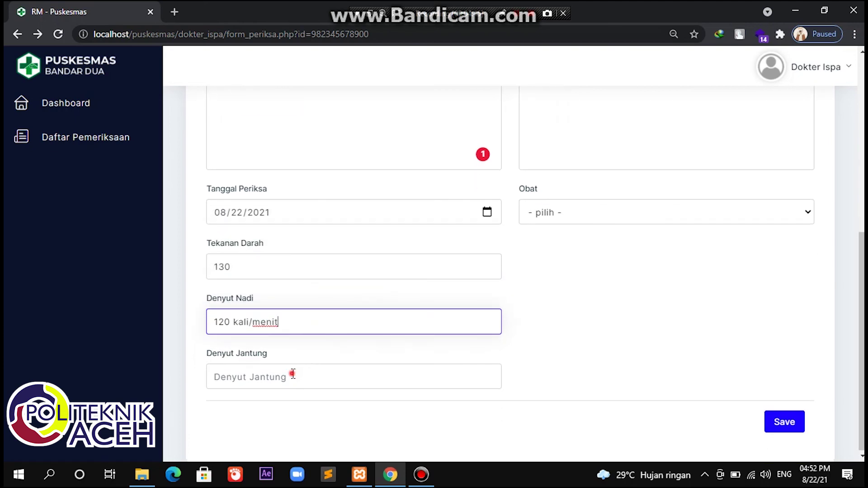
pyautogui.click(294, 375)
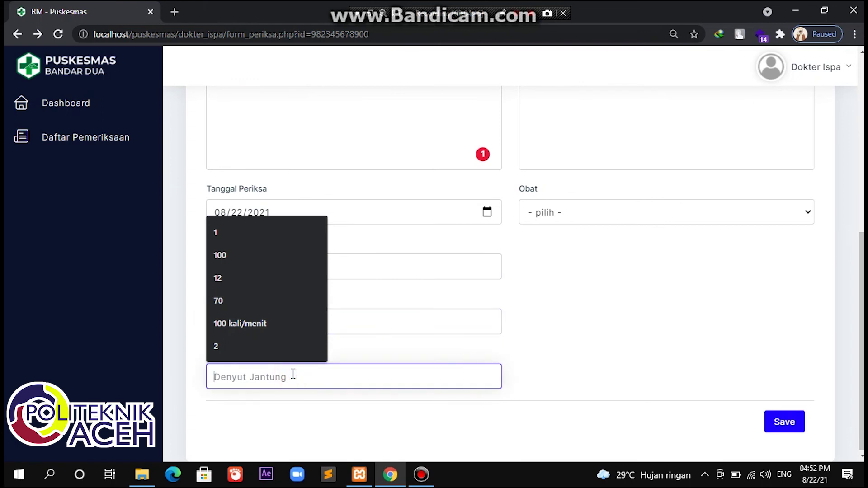
pyautogui.write('100')
pyautogui.click(272, 423)
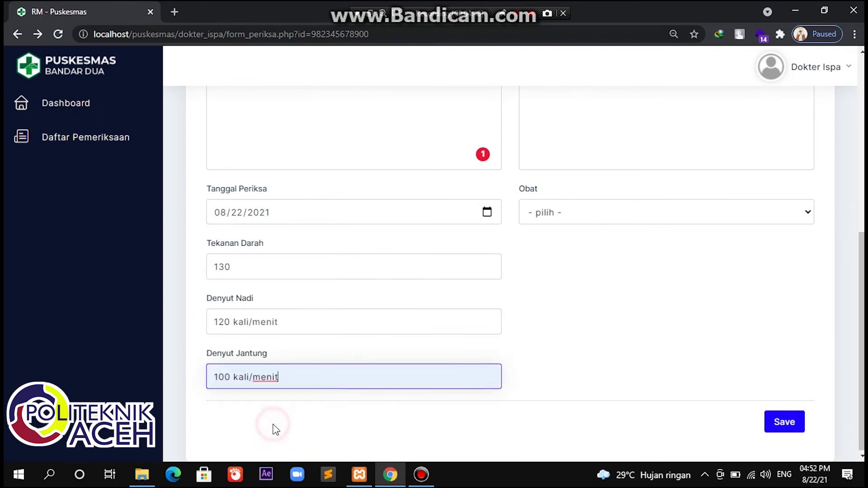
# Step: Set temperature to 34 celcius and breathing rate to 100 kali/menit
pyautogui.scroll(7, 356, 334)
pyautogui.click(622, 188)
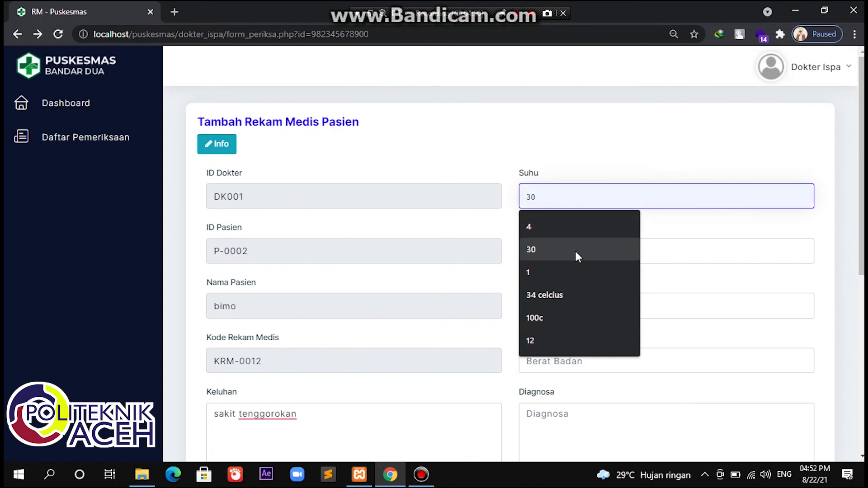
pyautogui.click(566, 295)
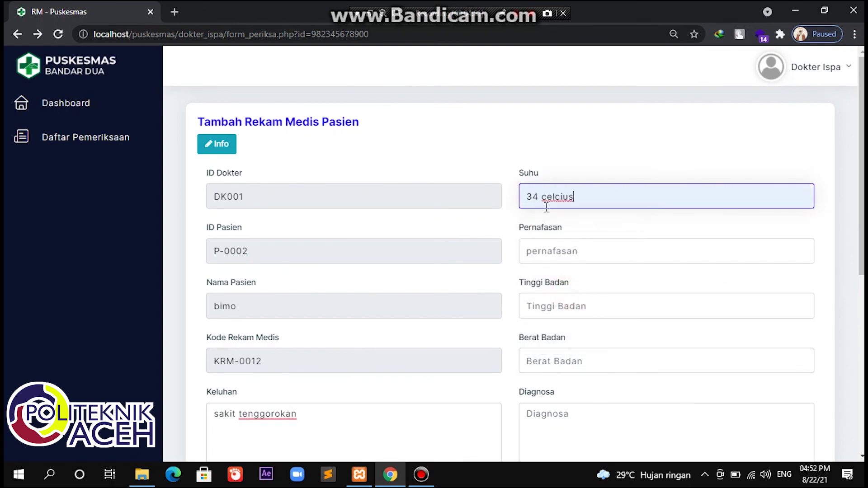
pyautogui.click(557, 252)
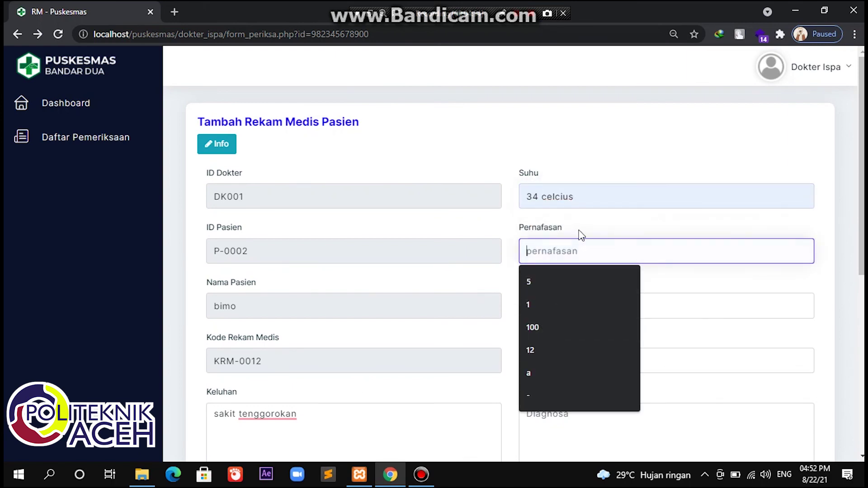
pyautogui.click(538, 324)
pyautogui.write('kali/menit')
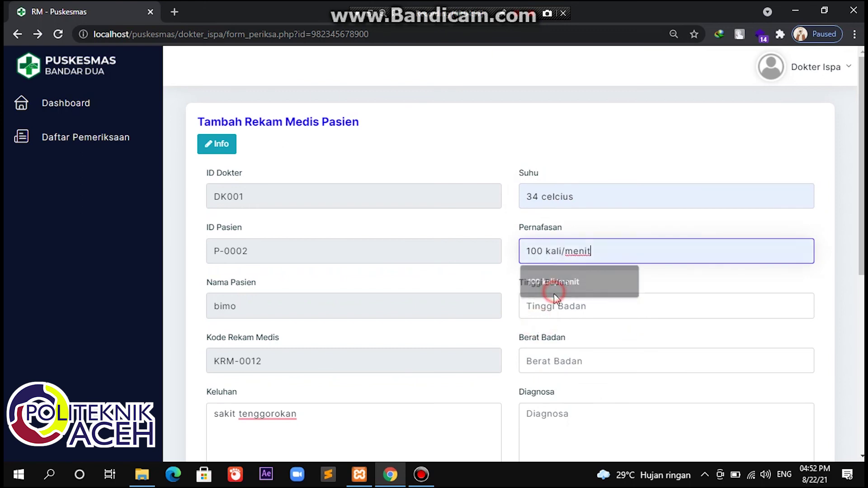
pyautogui.click(555, 292)
# Step: Enter height 170 cm, weight 52 and diagnosis 'covid-19'
pyautogui.click(549, 306)
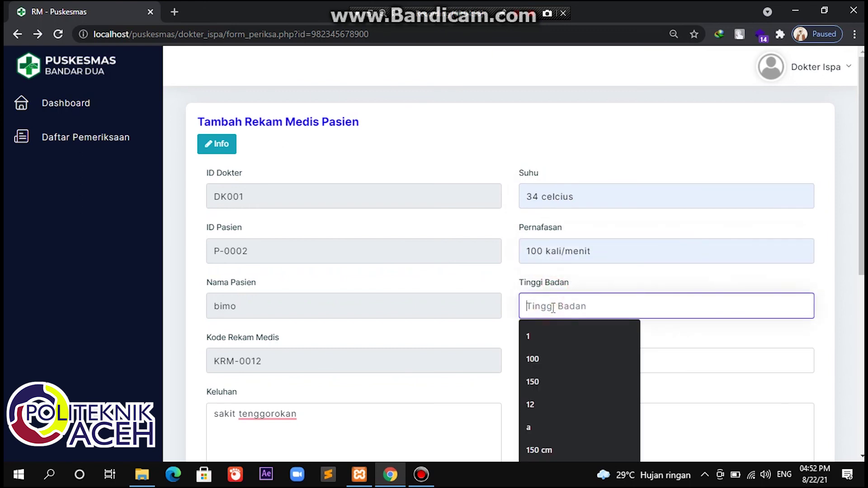
pyautogui.write('170')
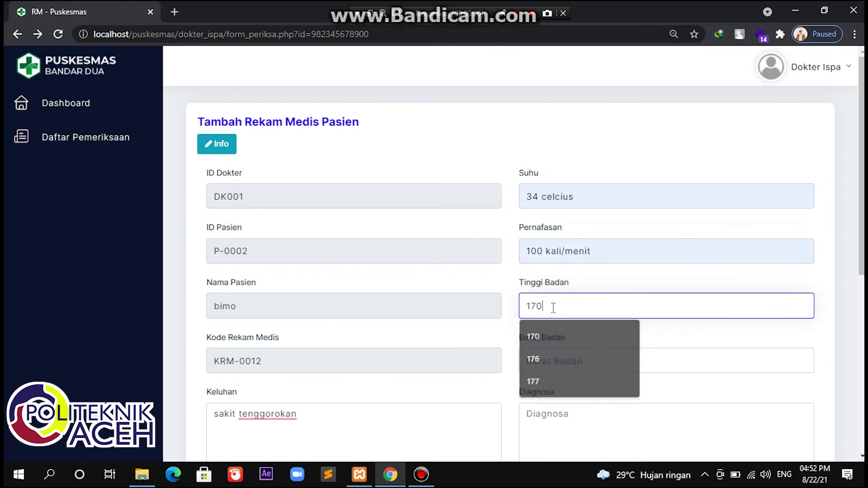
pyautogui.write(' cm')
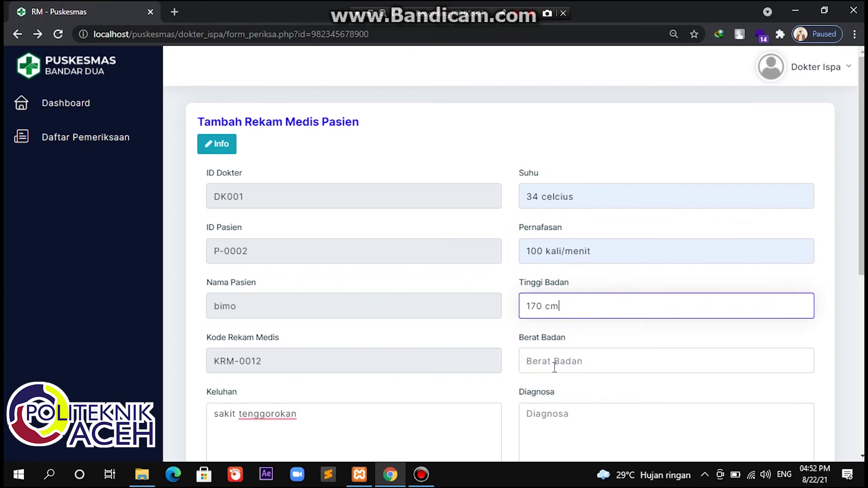
pyautogui.click(554, 365)
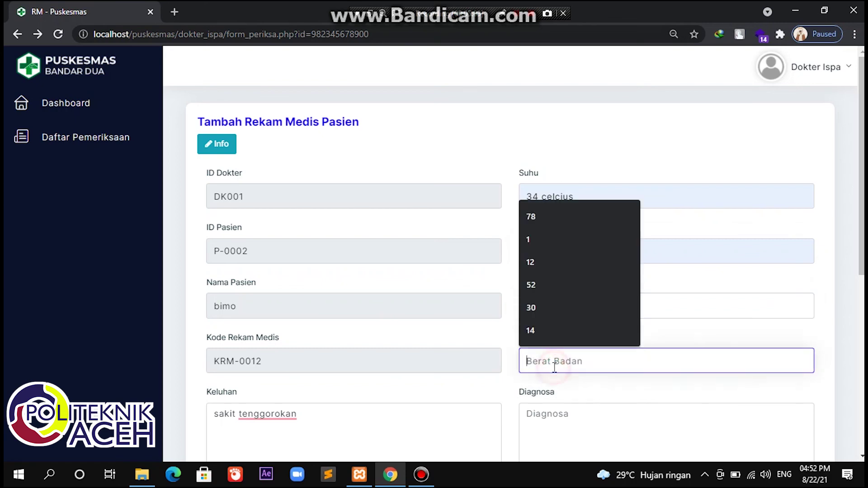
pyautogui.click(561, 285)
pyautogui.scroll(-3, 565, 335)
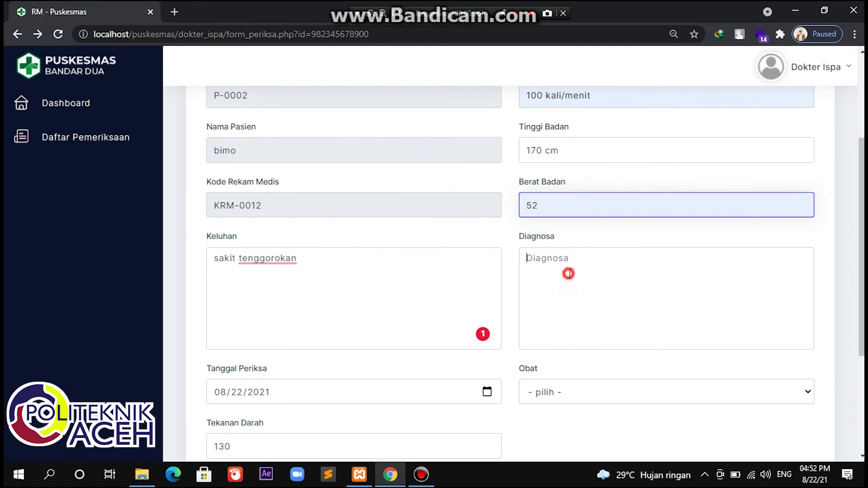
pyautogui.click(568, 273)
pyautogui.write('co')
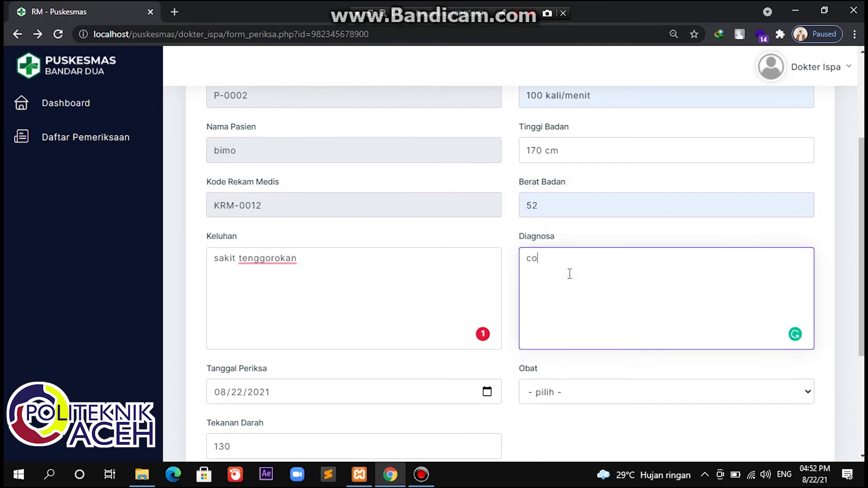
pyautogui.write('vid-19')
# Step: Add Parasetamol sirup 120 mg/5 ml and Asam Mefenamat 500 mg as prescribed medicines
pyautogui.scroll(-2, 569, 278)
pyautogui.click(565, 290)
pyautogui.scroll(-6, 569, 267)
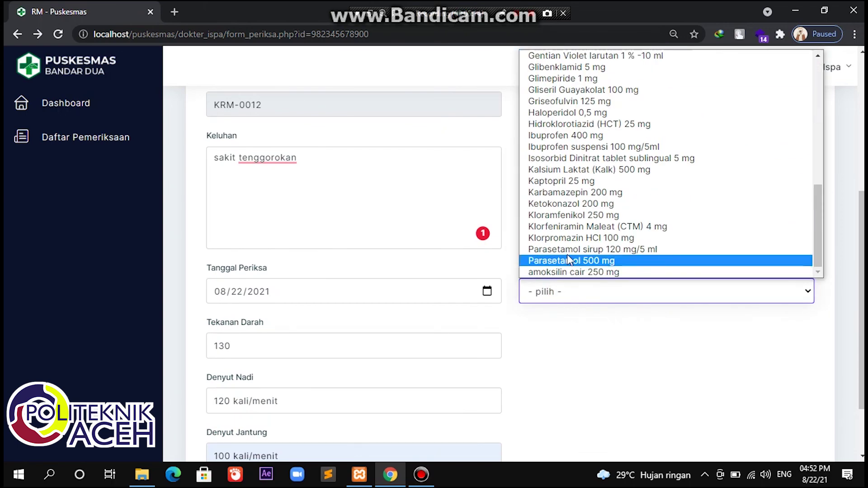
pyautogui.click(570, 249)
pyautogui.click(570, 293)
pyautogui.scroll(4, 584, 174)
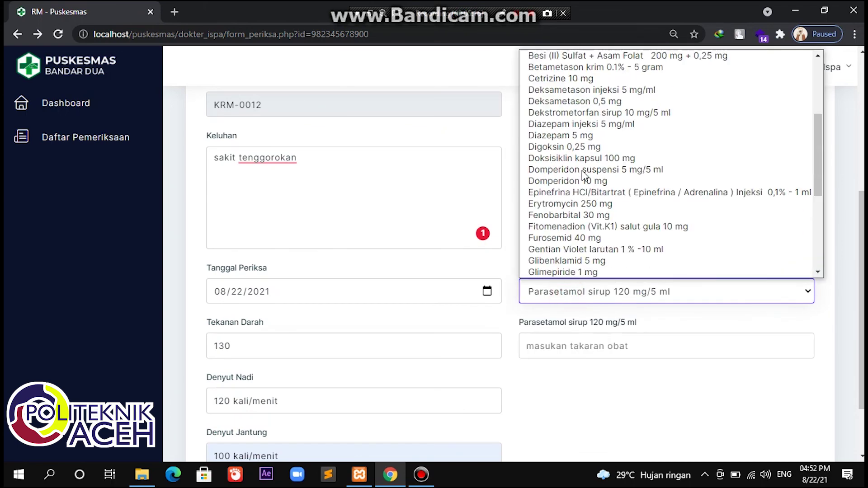
pyautogui.scroll(4, 583, 174)
pyautogui.scroll(-1, 585, 168)
pyautogui.scroll(1, 588, 163)
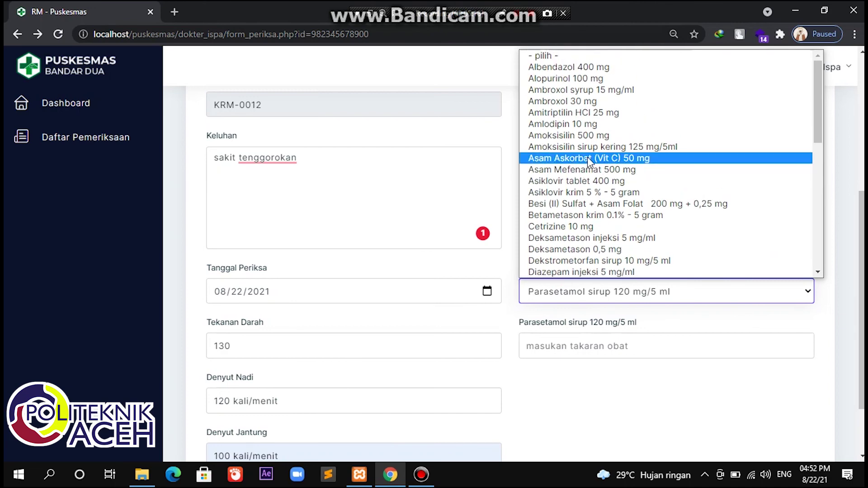
pyautogui.click(588, 170)
# Step: Set both medicines' dosage to 3 kali sehari and save the exam record
pyautogui.click(587, 347)
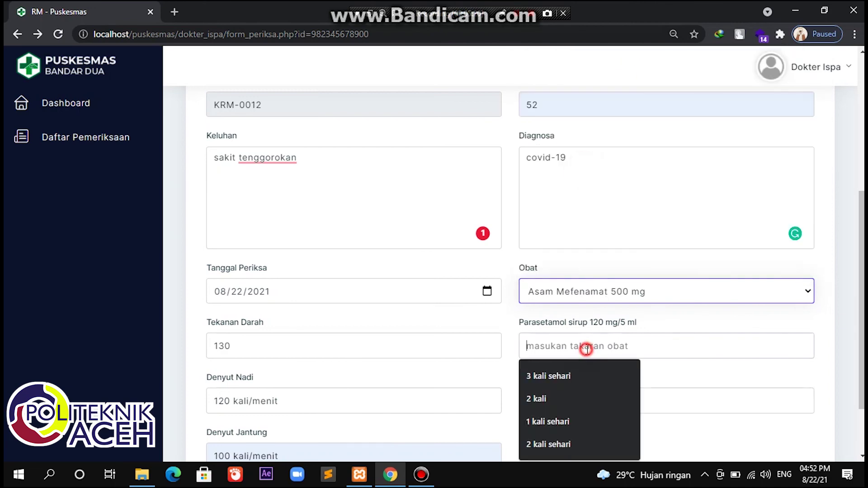
pyautogui.click(570, 374)
pyautogui.click(564, 403)
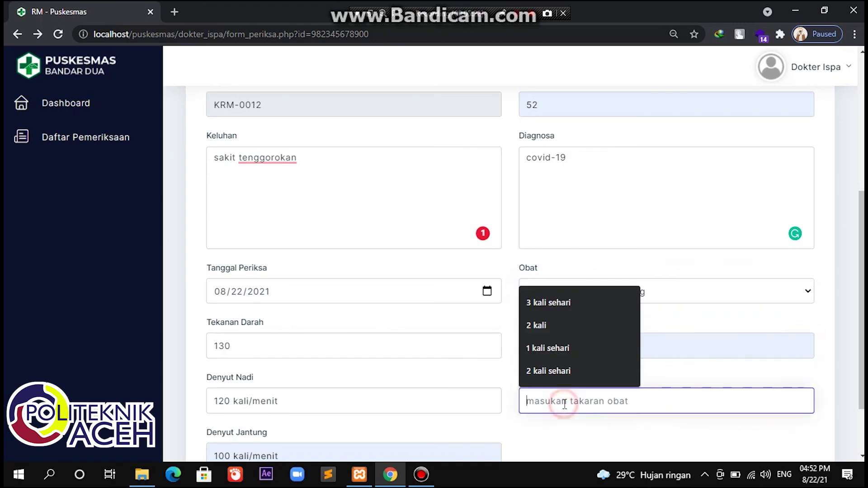
pyautogui.click(565, 303)
pyautogui.scroll(-2, 763, 403)
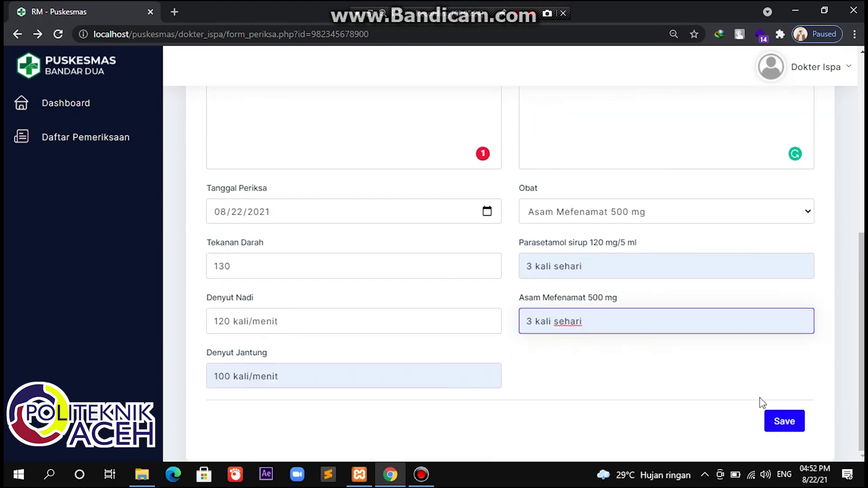
pyautogui.click(779, 423)
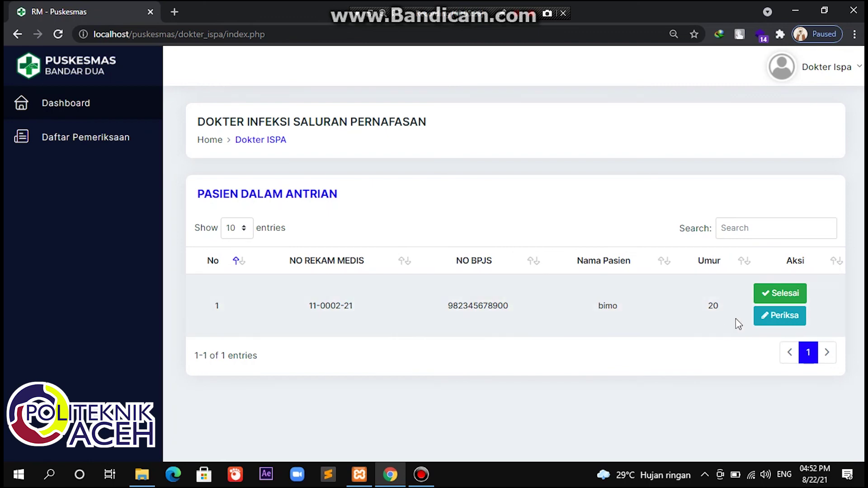
# Step: Mark bimo's visit as Selesai in the Pasien Dalam Antrian queue
pyautogui.click(773, 296)
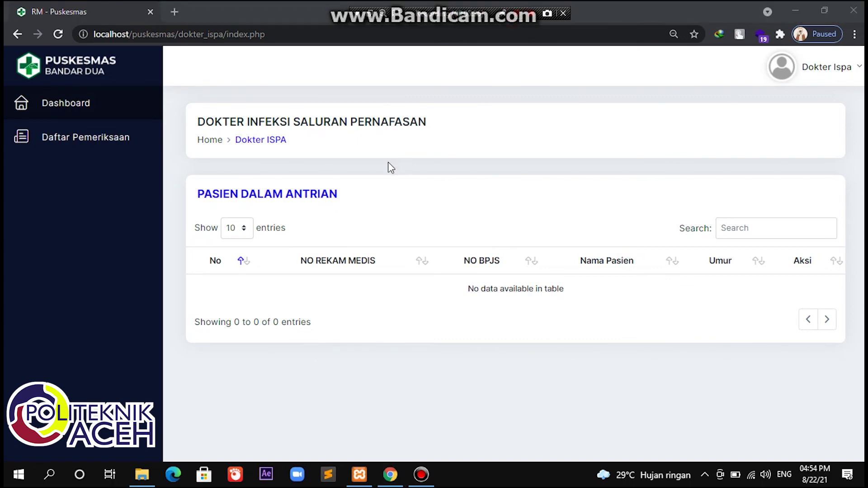
# Step: Show Daftar Pemeriksaan with bimo's 2021-08-22 covid-19 exam as entry 3 of 3
pyautogui.click(131, 149)
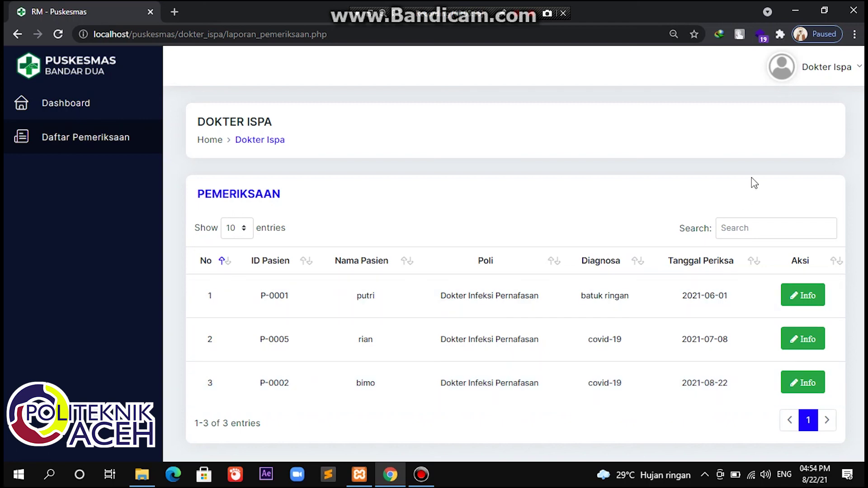
pyautogui.click(831, 68)
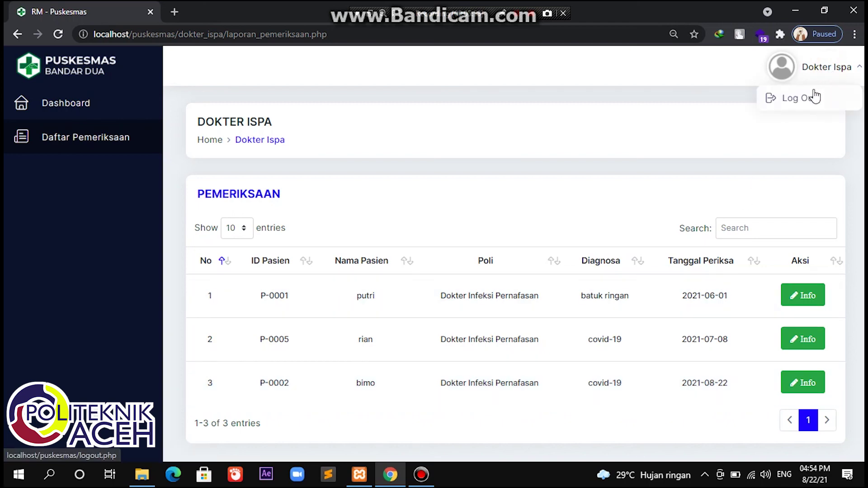
# Step: Log out of the Dokter Ispa account
pyautogui.click(815, 96)
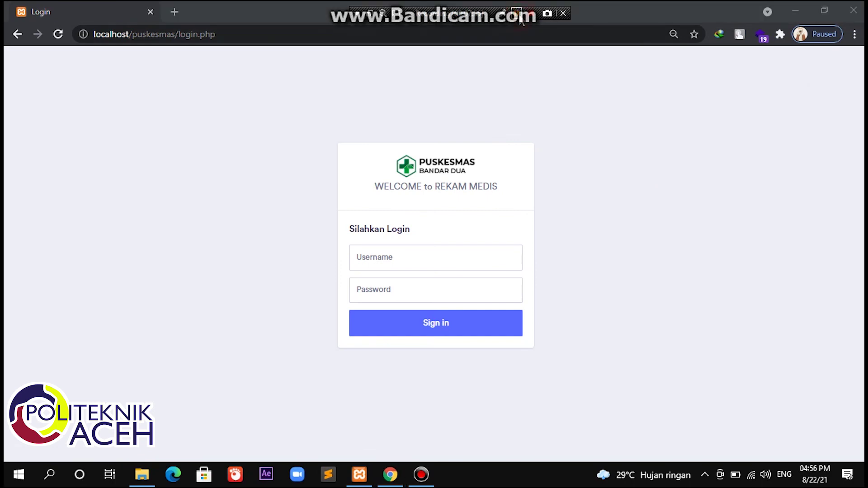